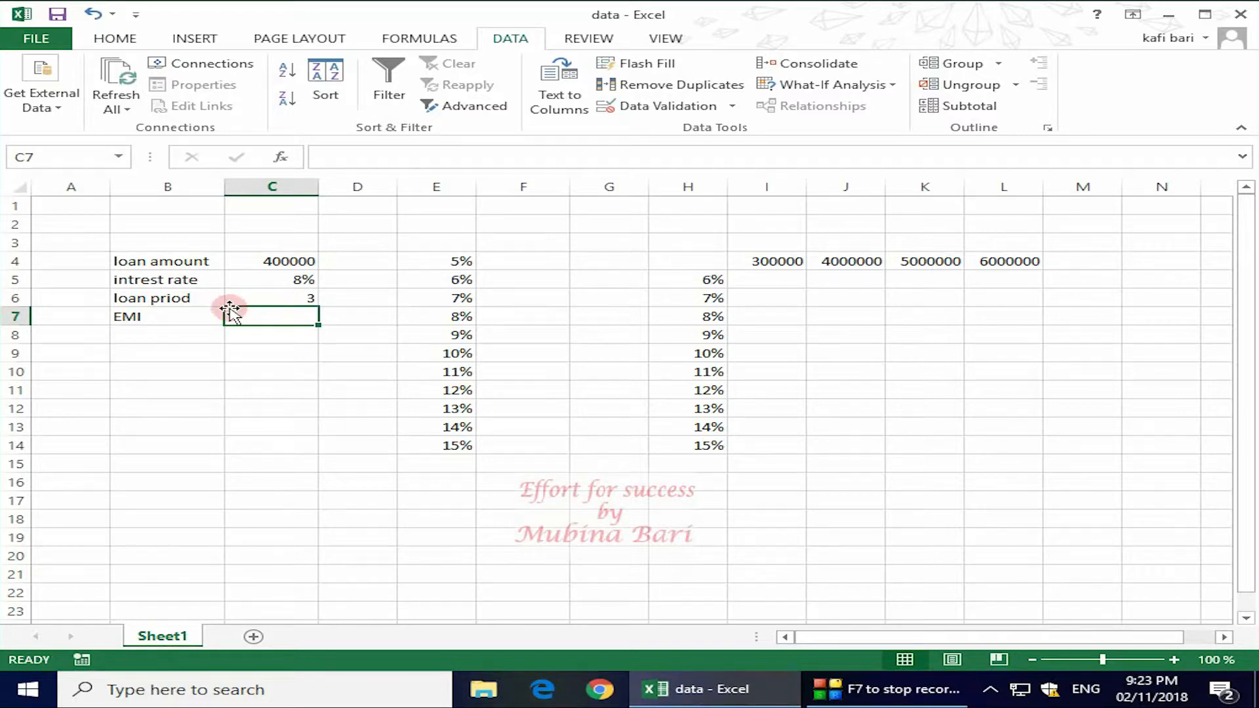
Calculate the monthly EMI in C7 with the formula =PMT(C5/12,C6*12,C4)
left_click(255, 320)
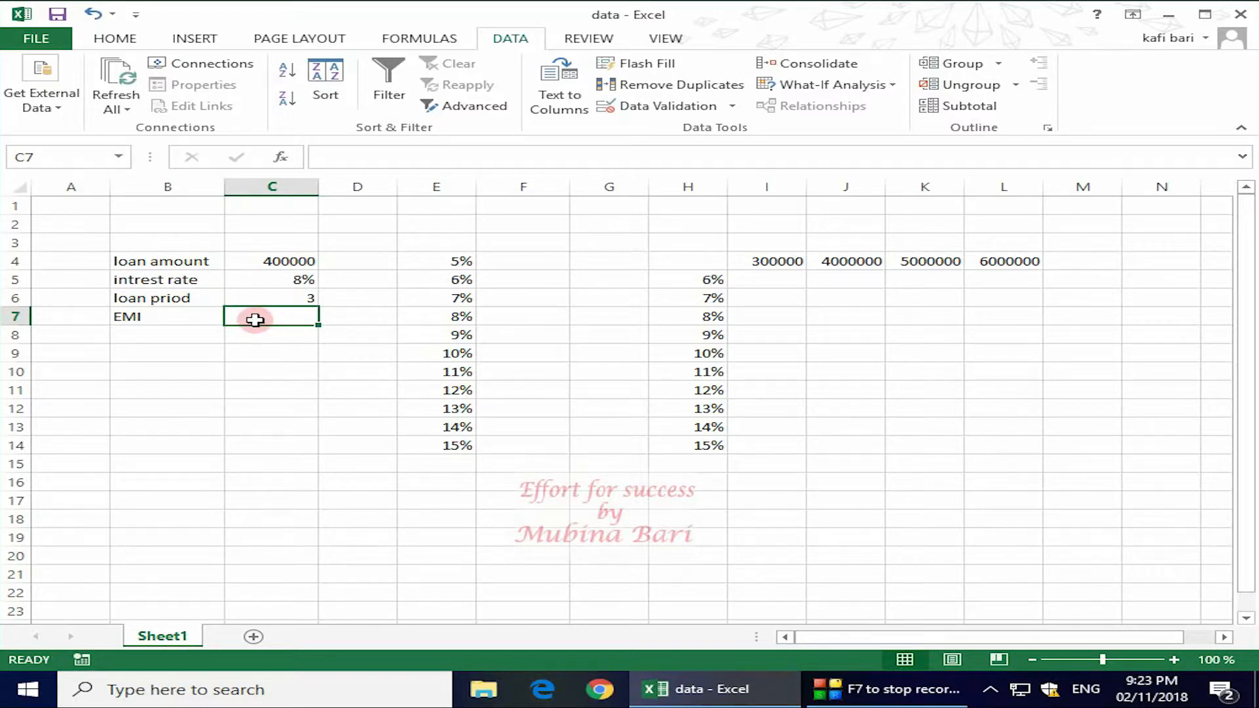
type("=")
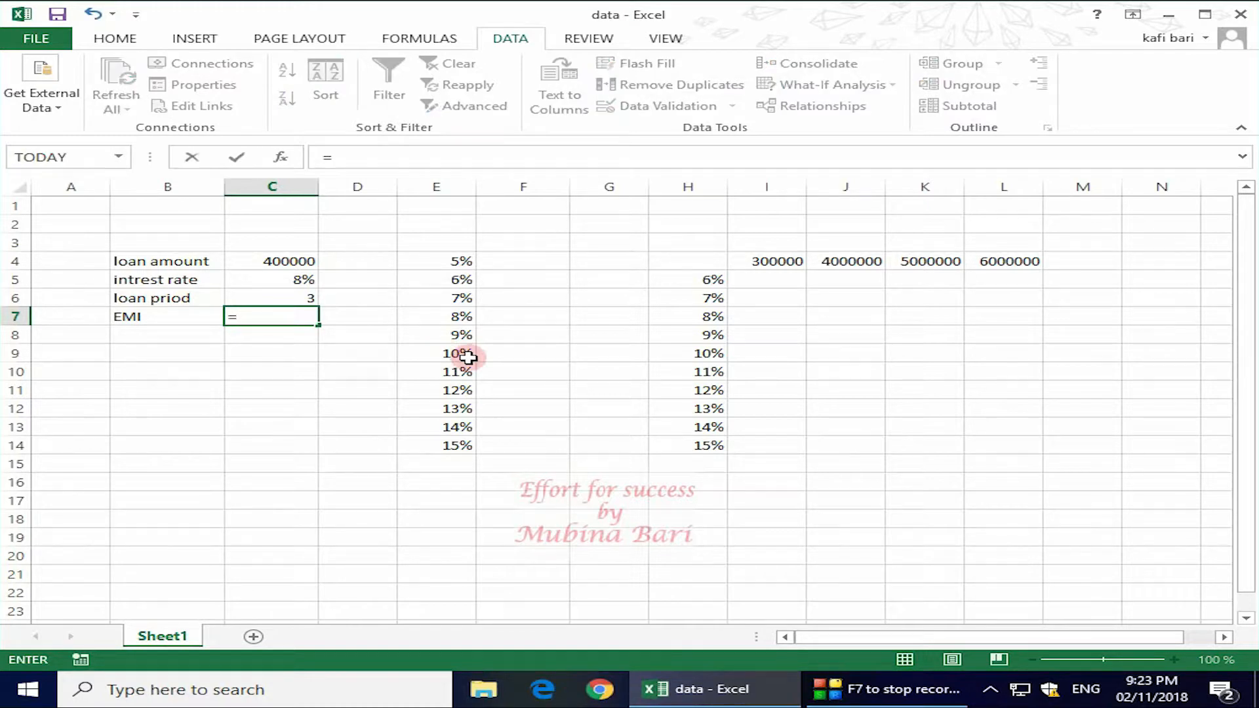
type("pmt")
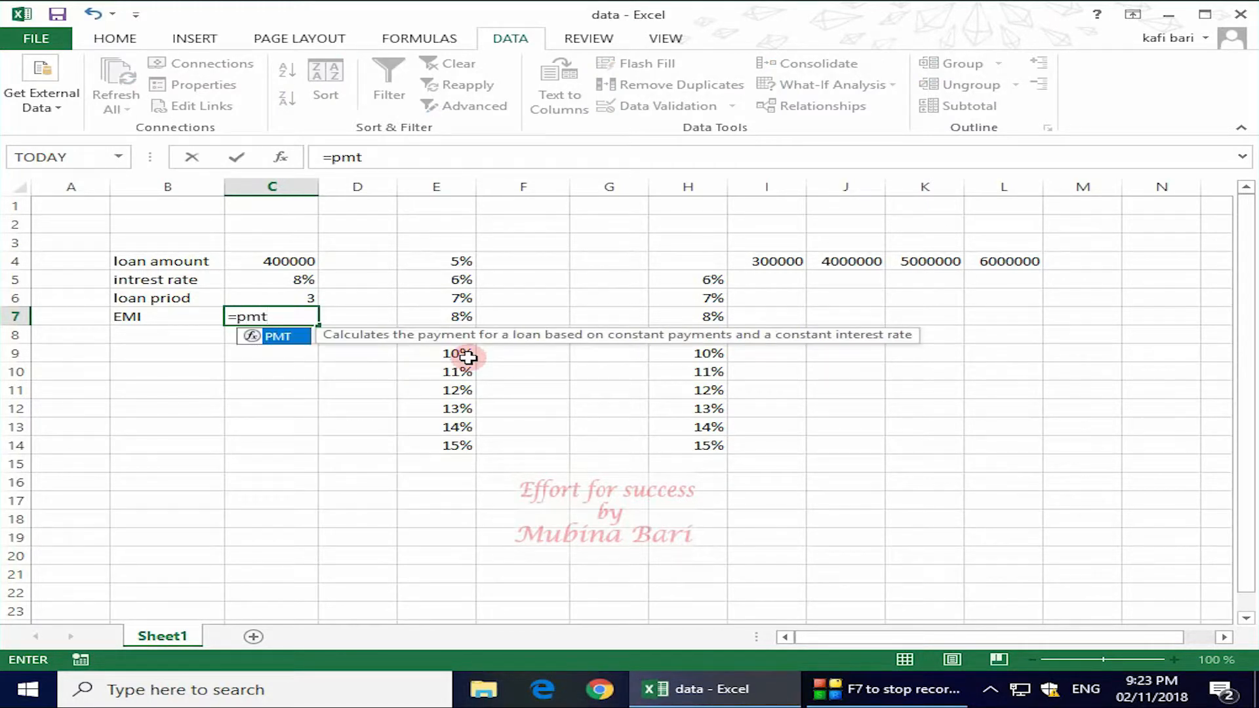
type("(")
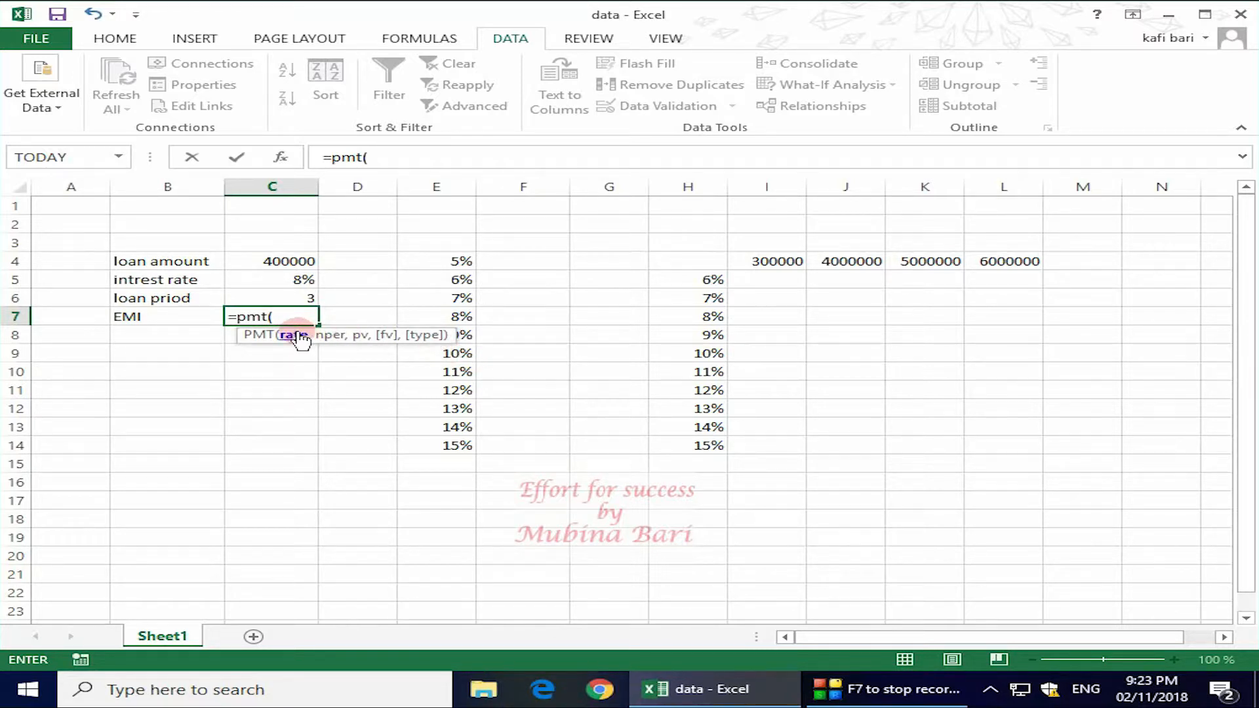
left_click(298, 281)
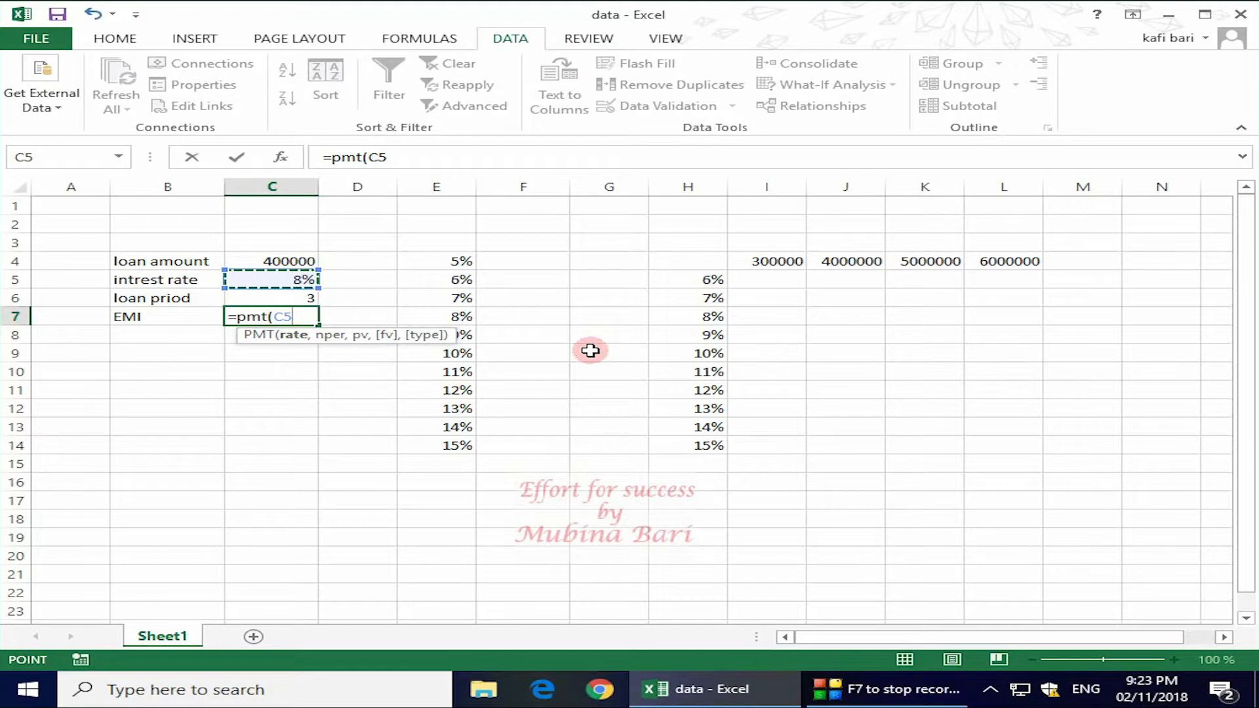
type("/12,")
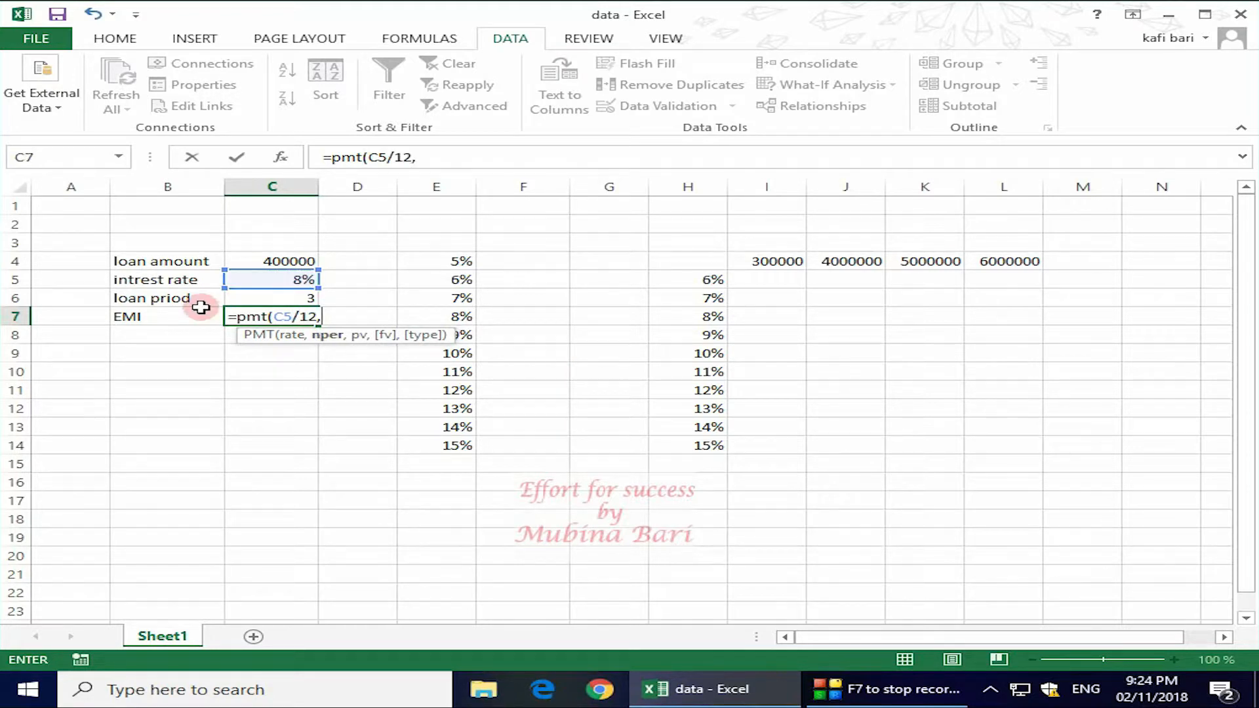
left_click(291, 296)
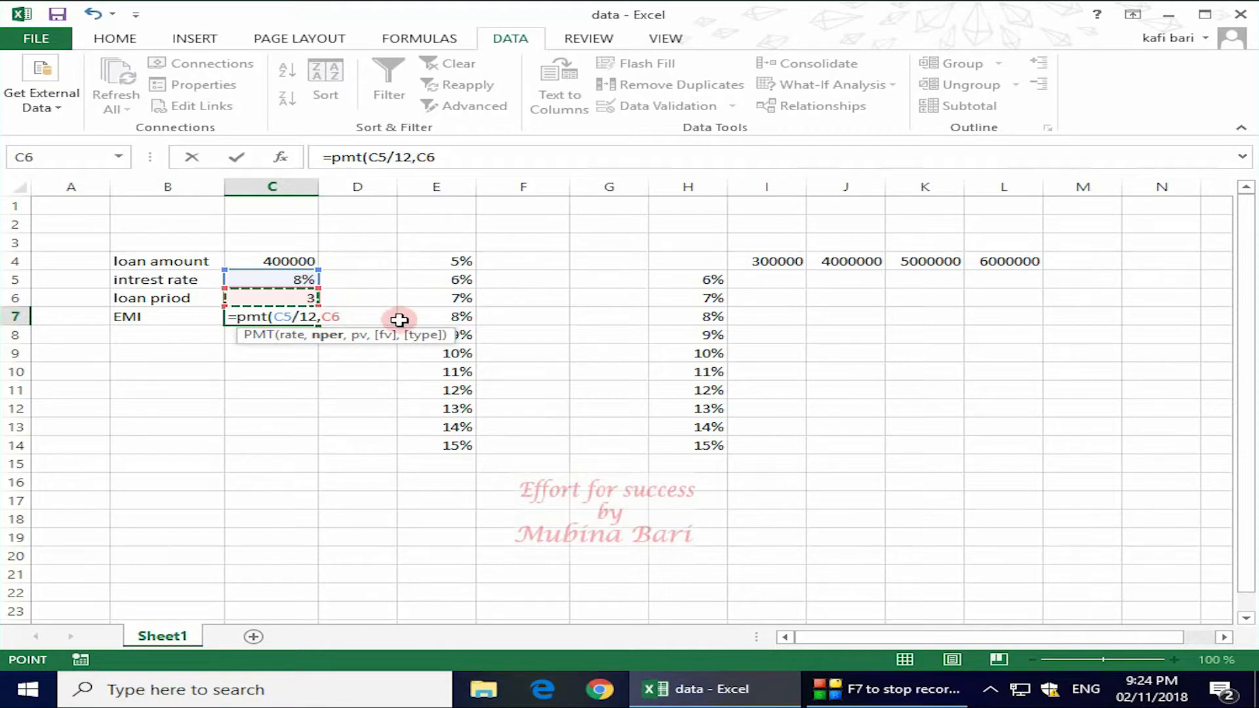
type("*12,")
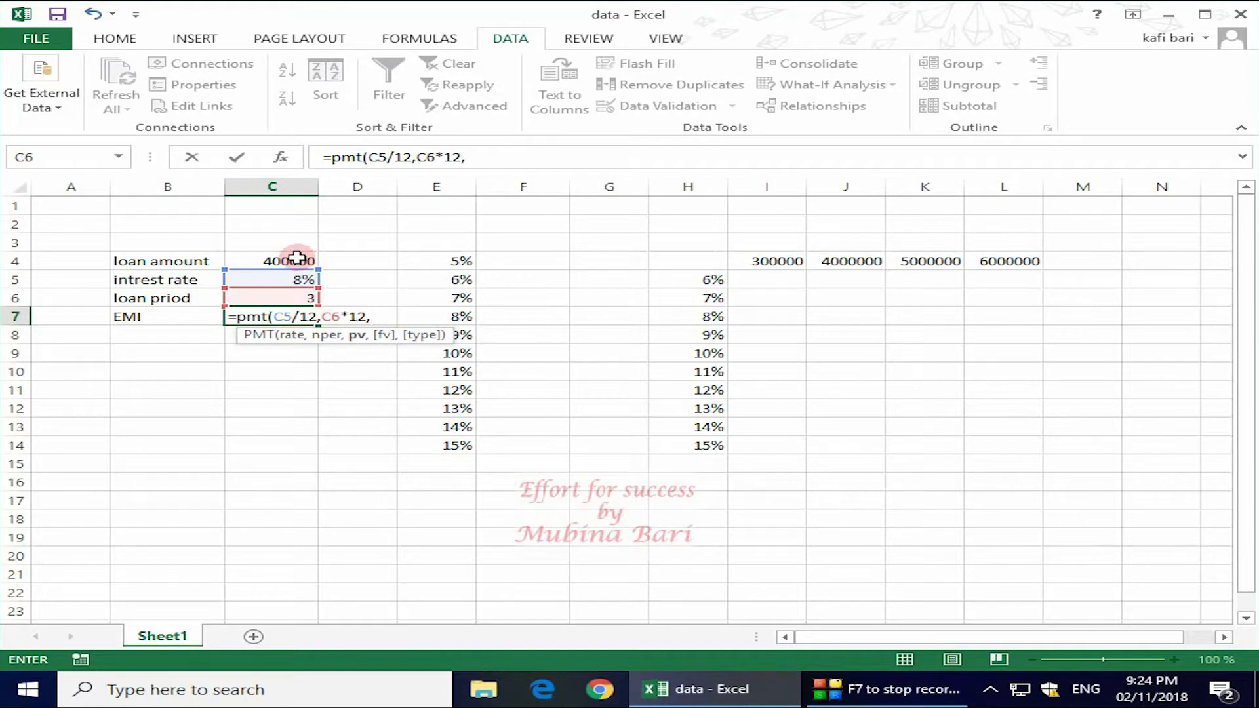
left_click(297, 259)
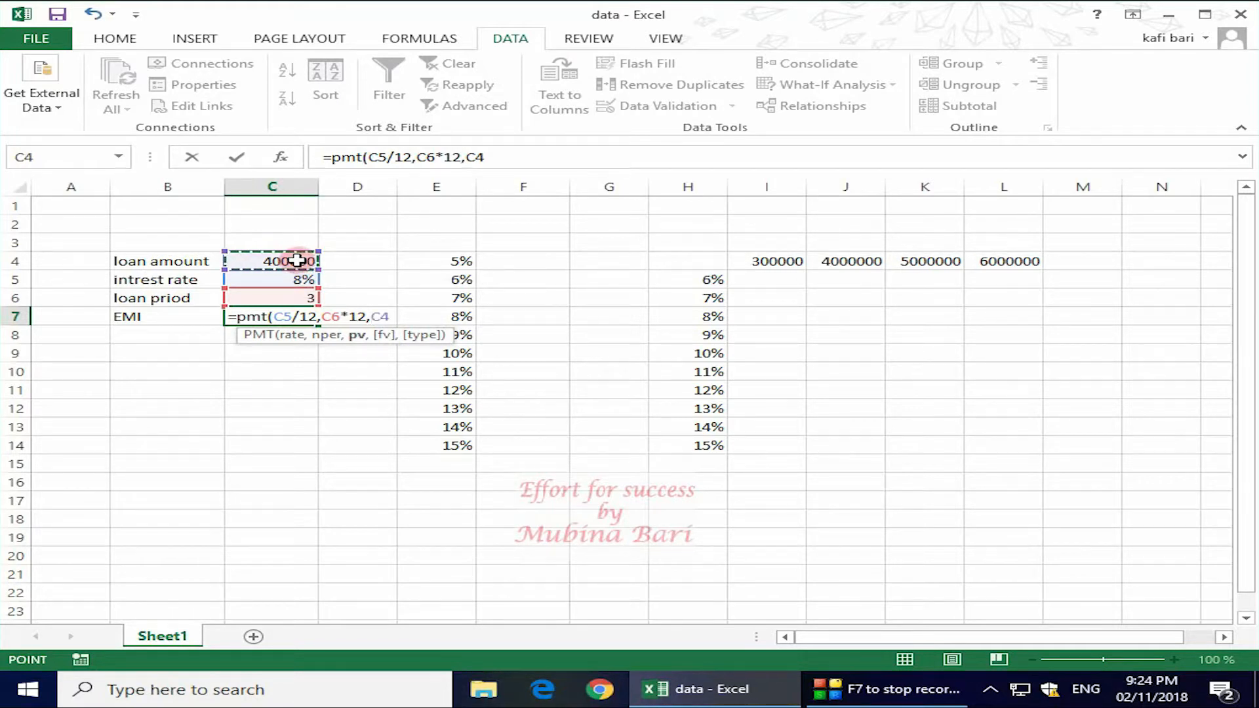
type(")")
key("Return")
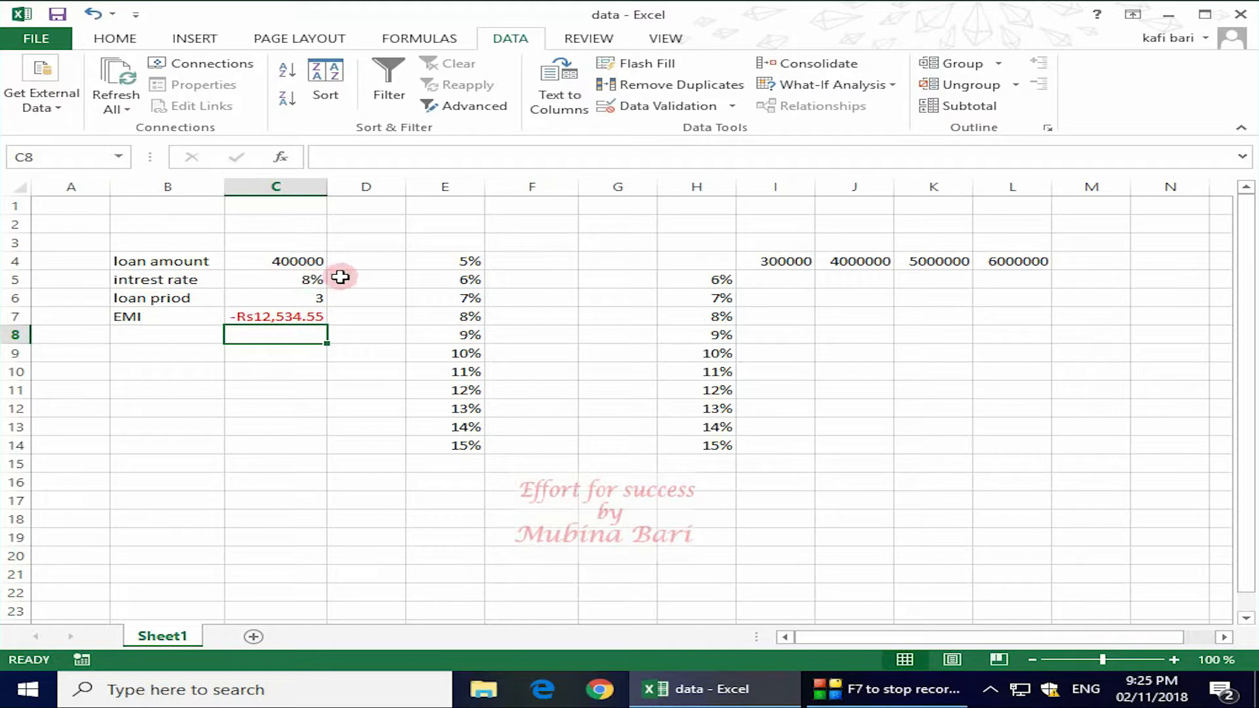
Change the interest rate in C5 to 9% to test its effect on the EMI
key("Up")
key("Up")
key("Up")
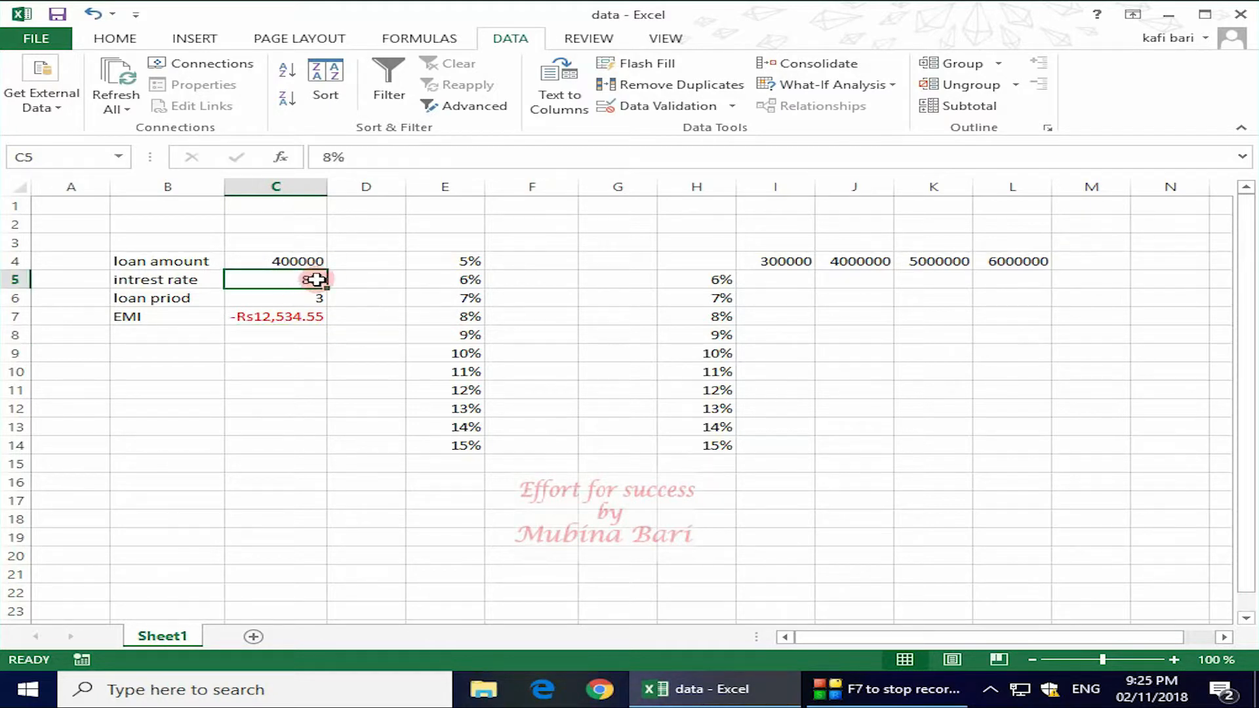
key("BackSpace")
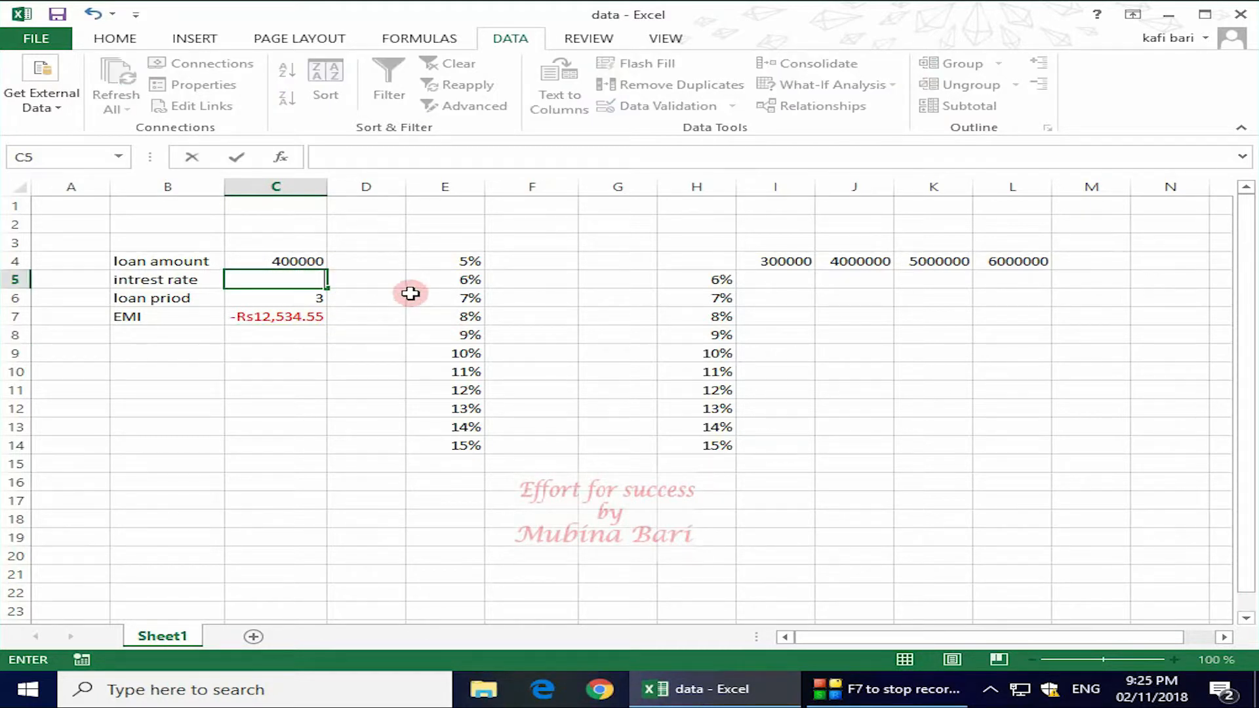
type("9%")
left_click(300, 390)
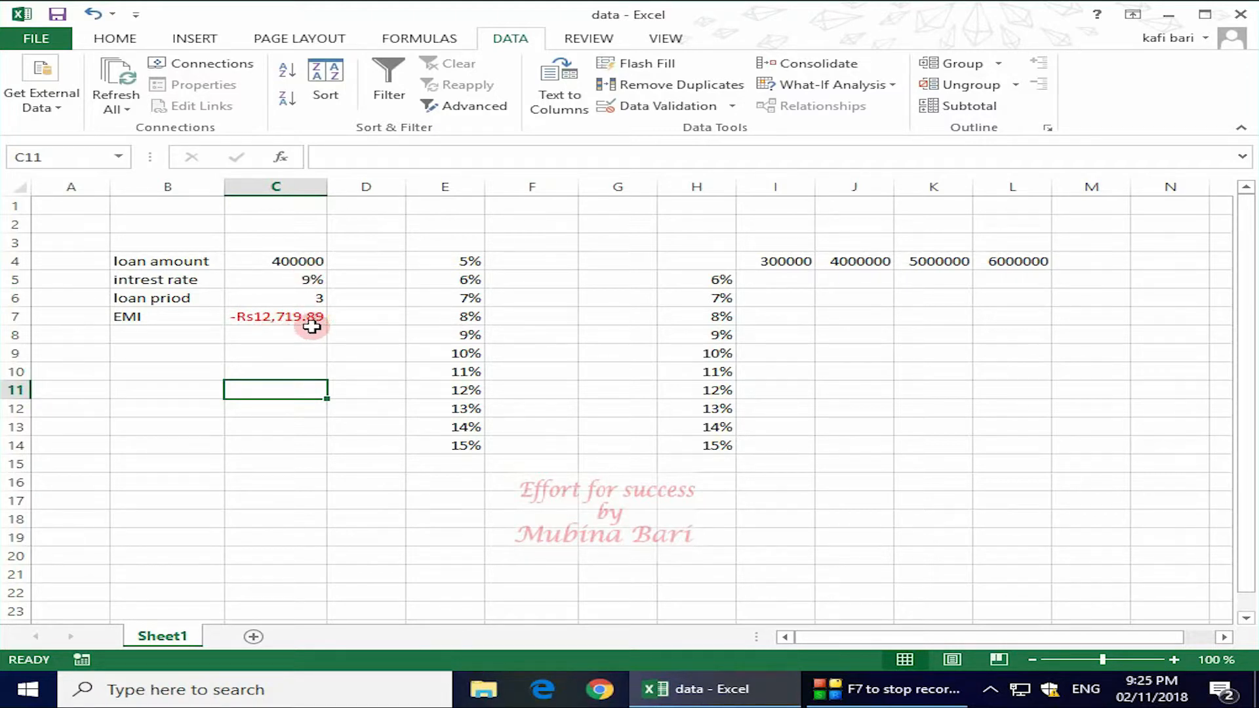
Set the interest rate in C5 back to 8%
left_click(305, 279)
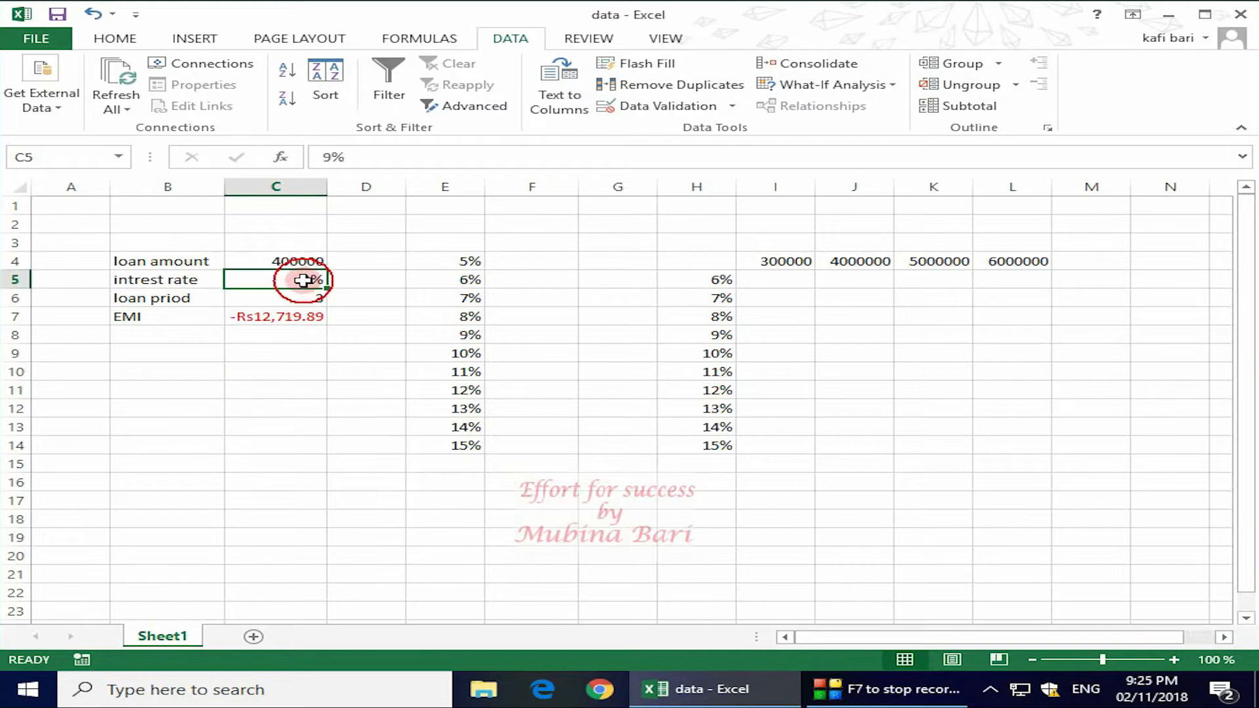
type("8%")
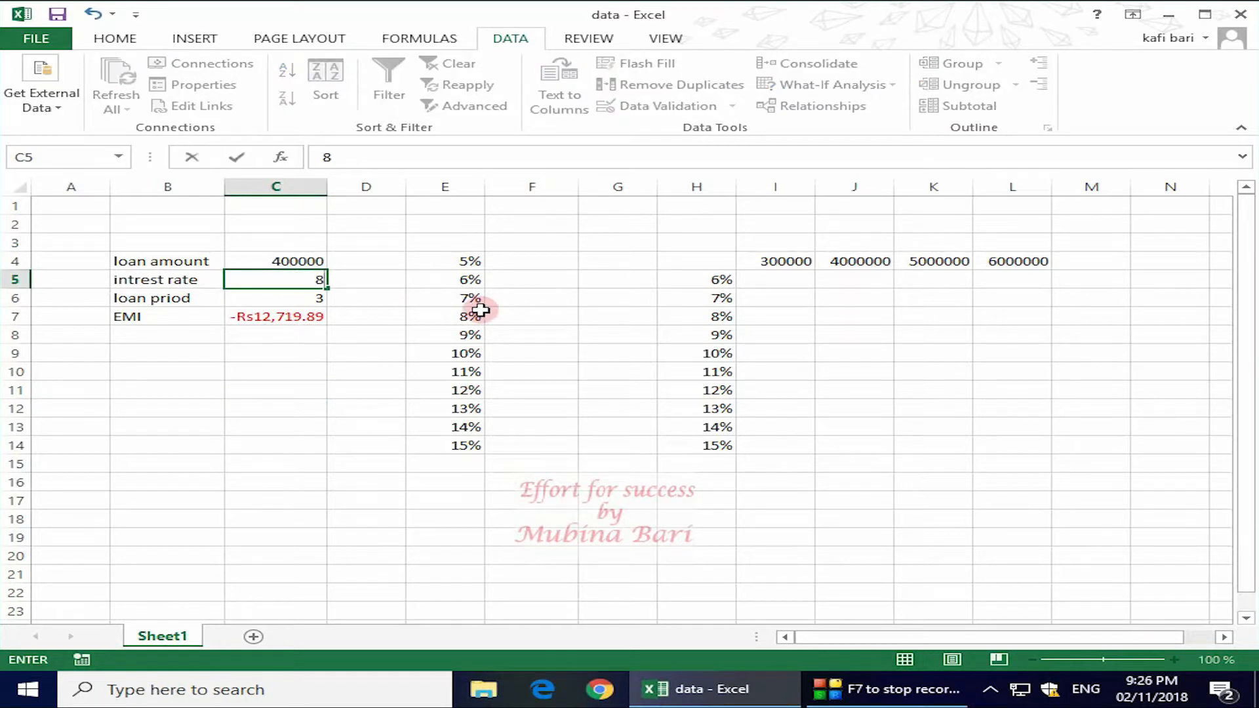
left_click(367, 368)
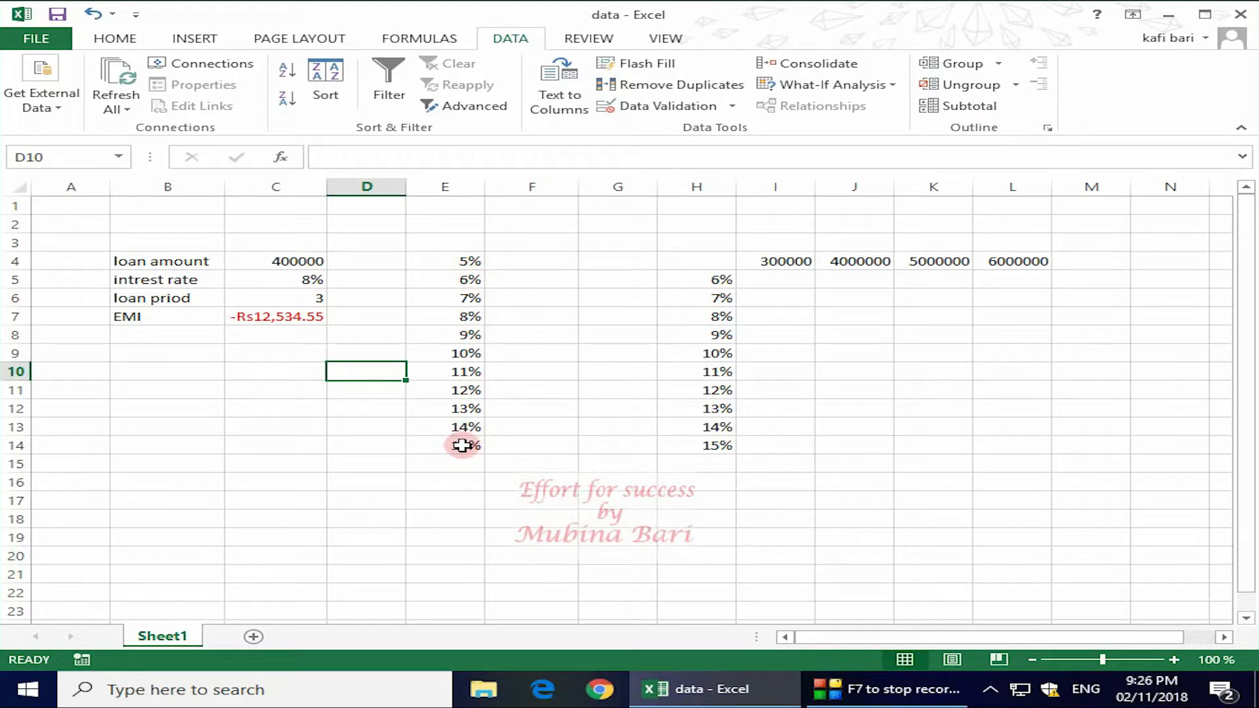
left_click(234, 482)
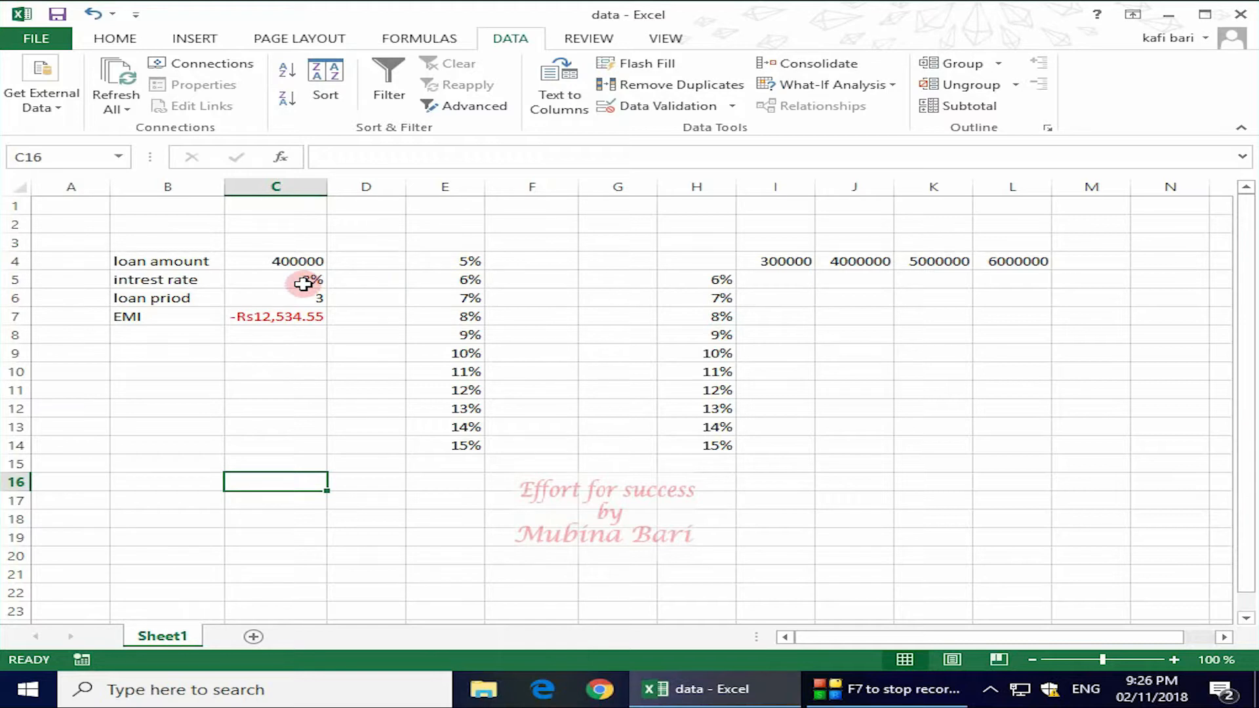
Link F3 to the EMI result with =C7 and auto-fit the width of column F
left_click(525, 242)
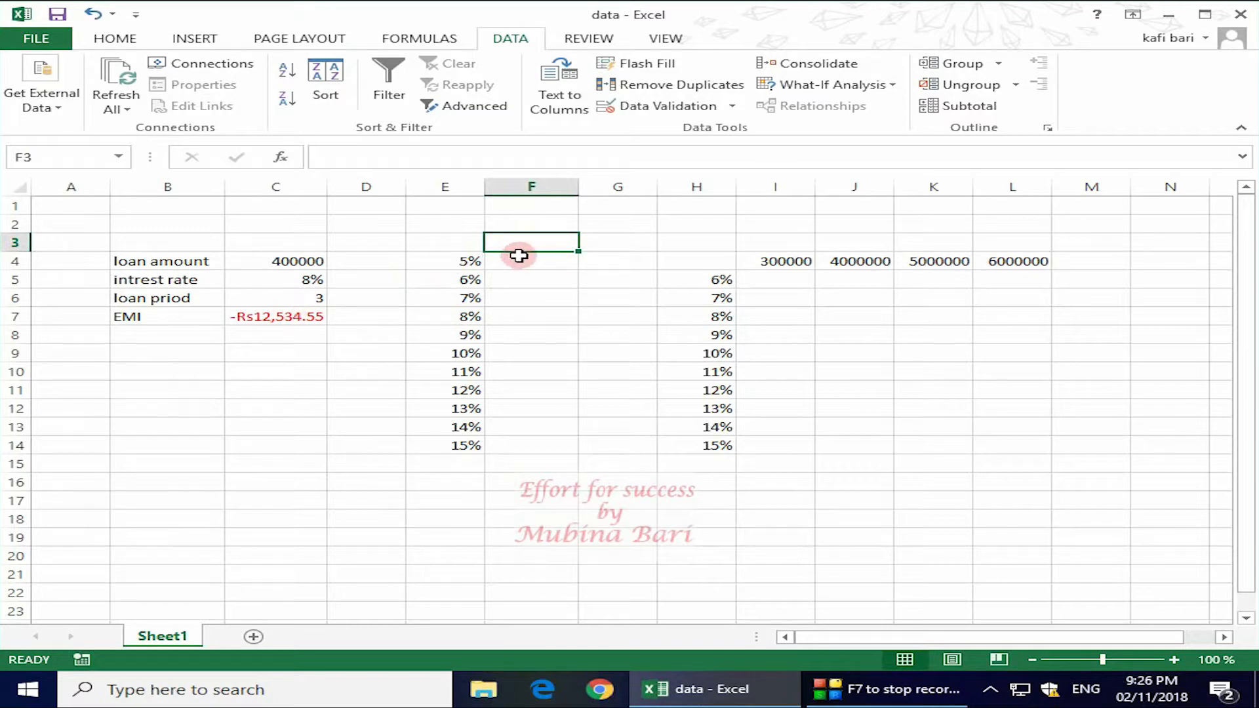
type("=")
left_click(300, 317)
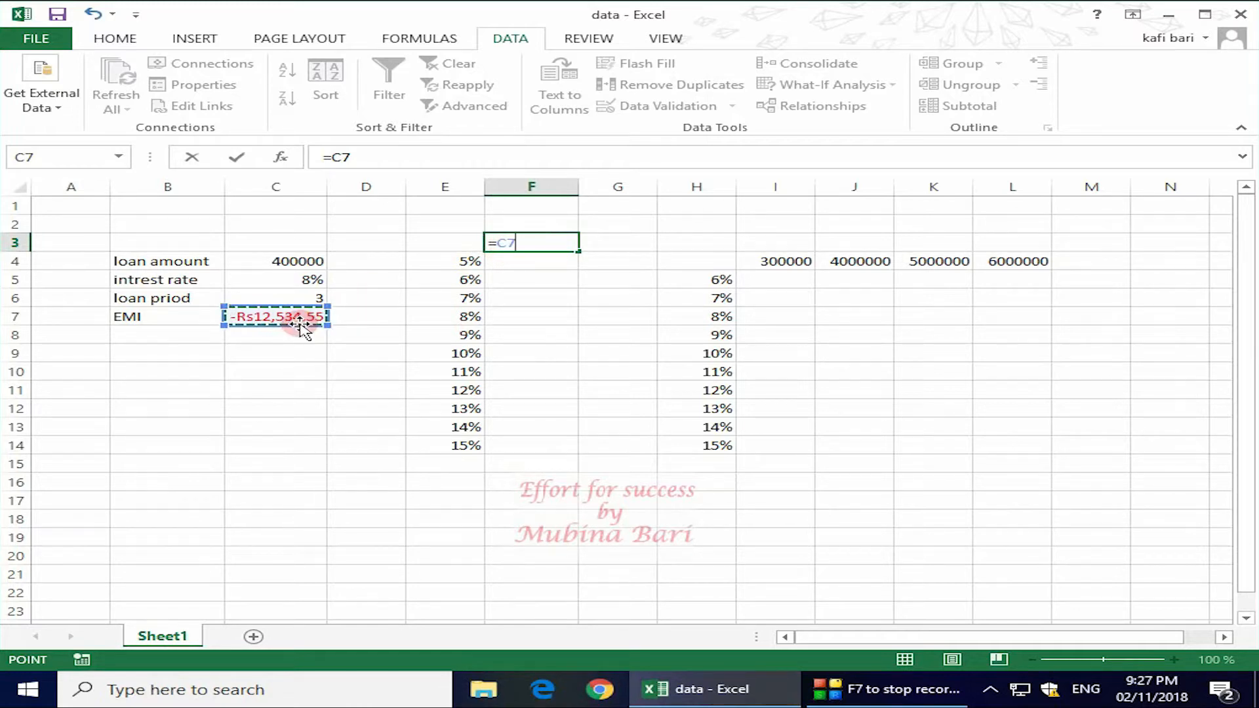
key("F2")
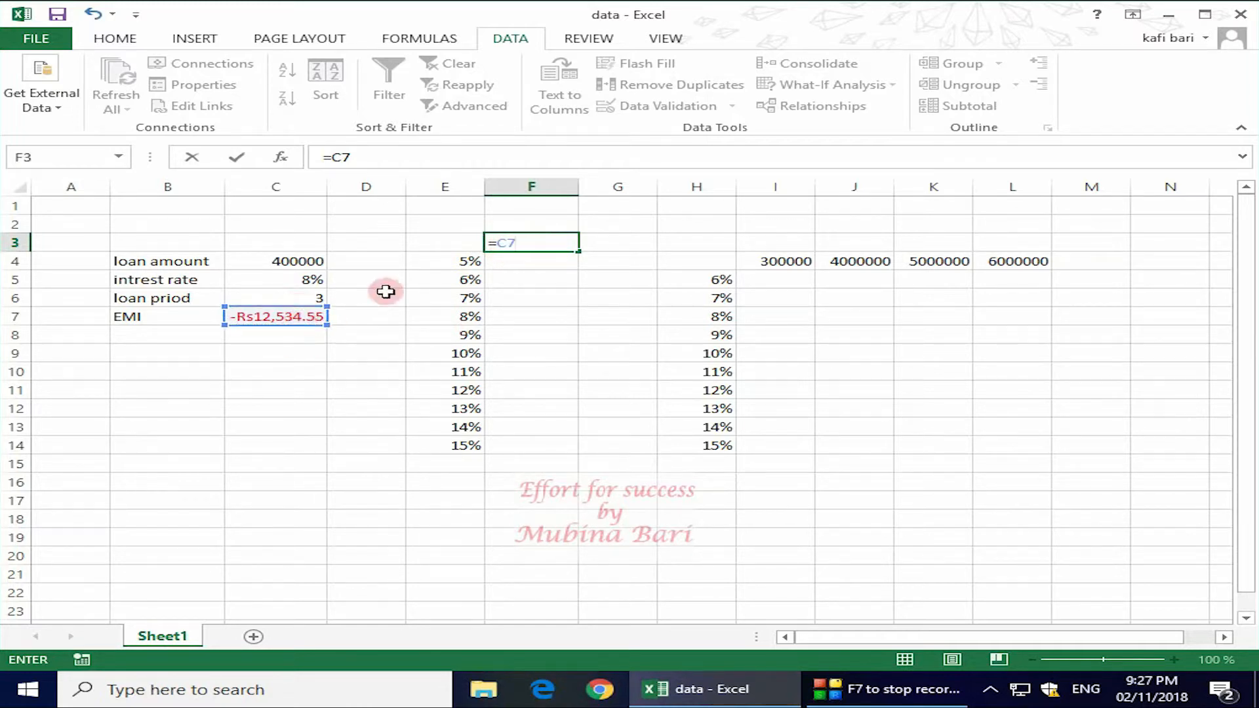
left_click(599, 320)
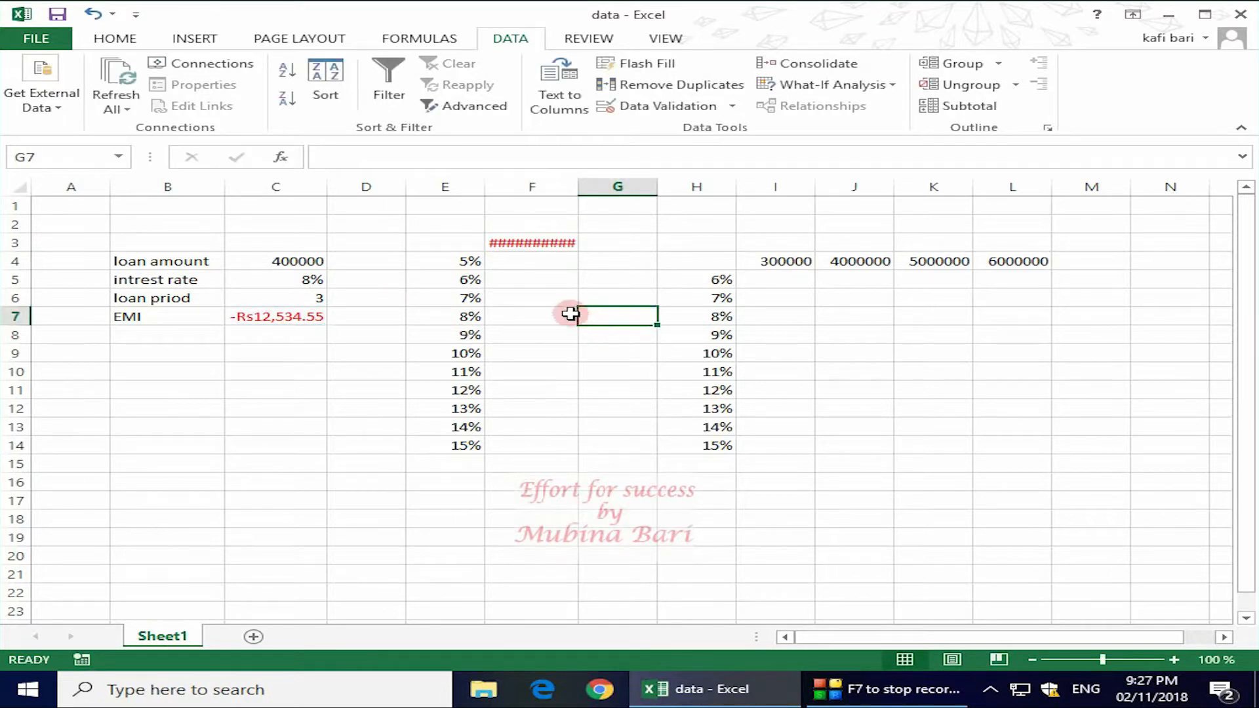
double_click(578, 187)
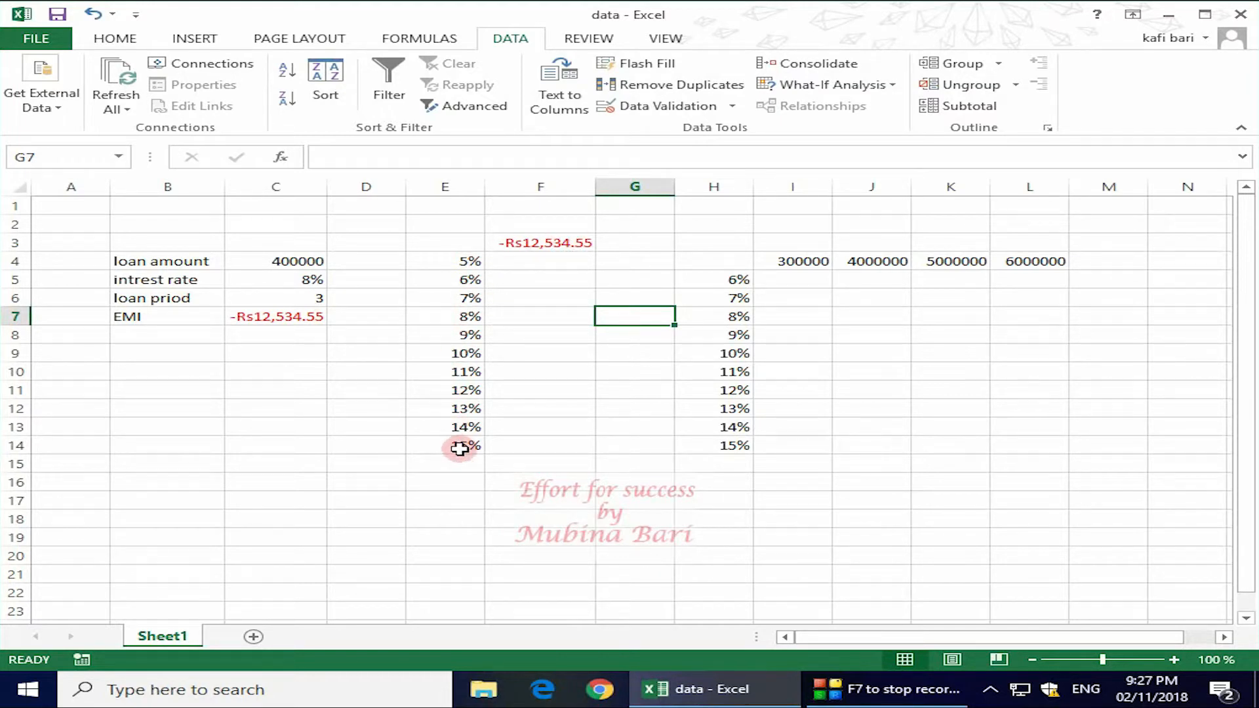
Create a one-variable What-If data table on E3:F14, using the interest rate cell C5 as the column input cell
left_click(423, 240)
left_click_drag(423, 240, 540, 347)
left_click_drag(539, 442, 535, 441)
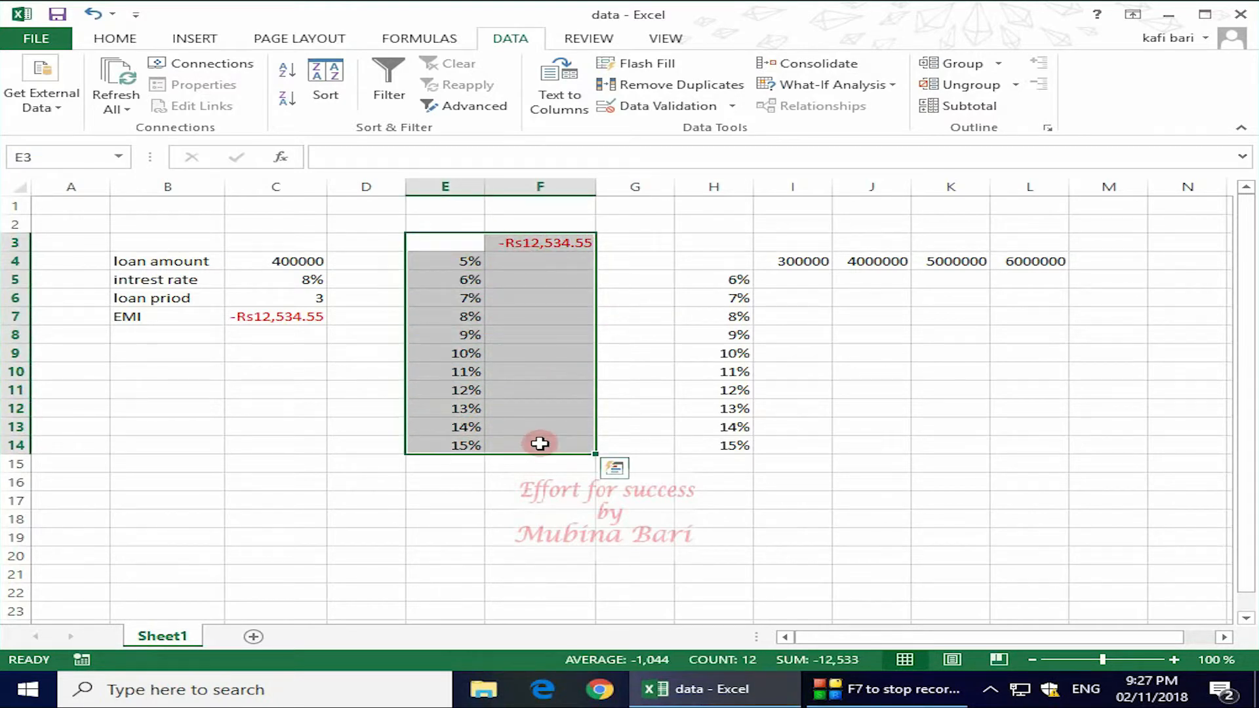
left_click(879, 95)
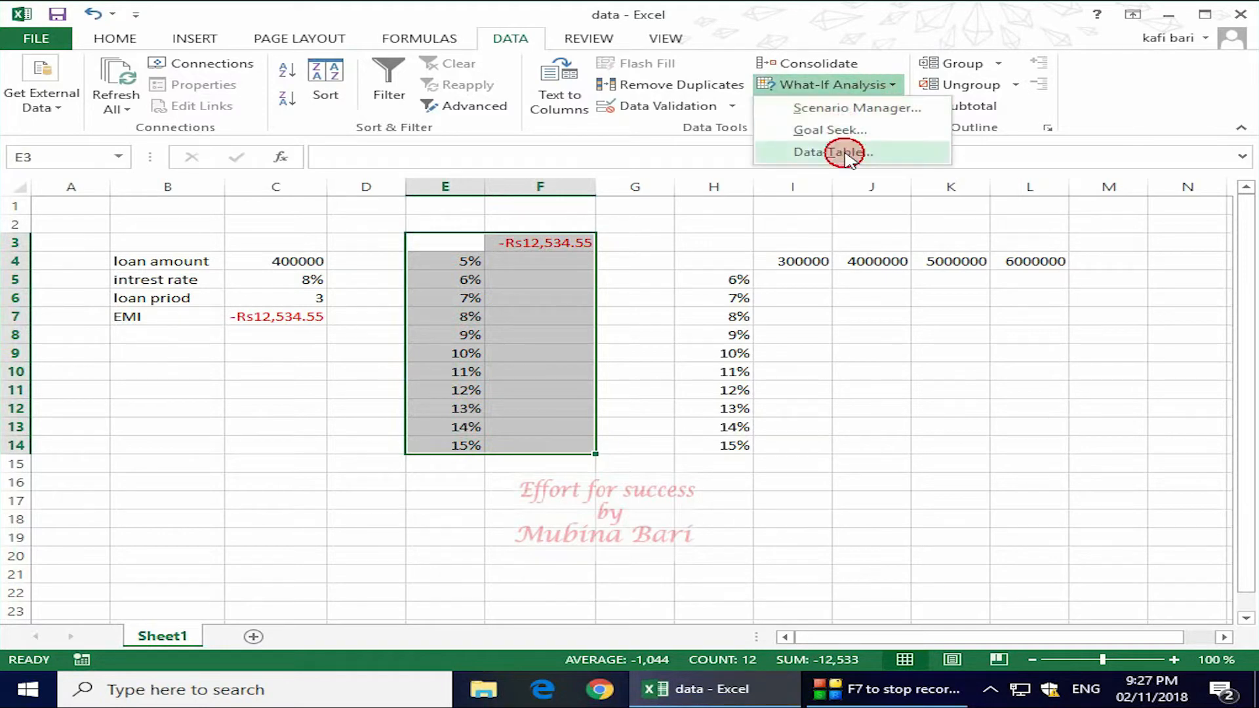
left_click(848, 153)
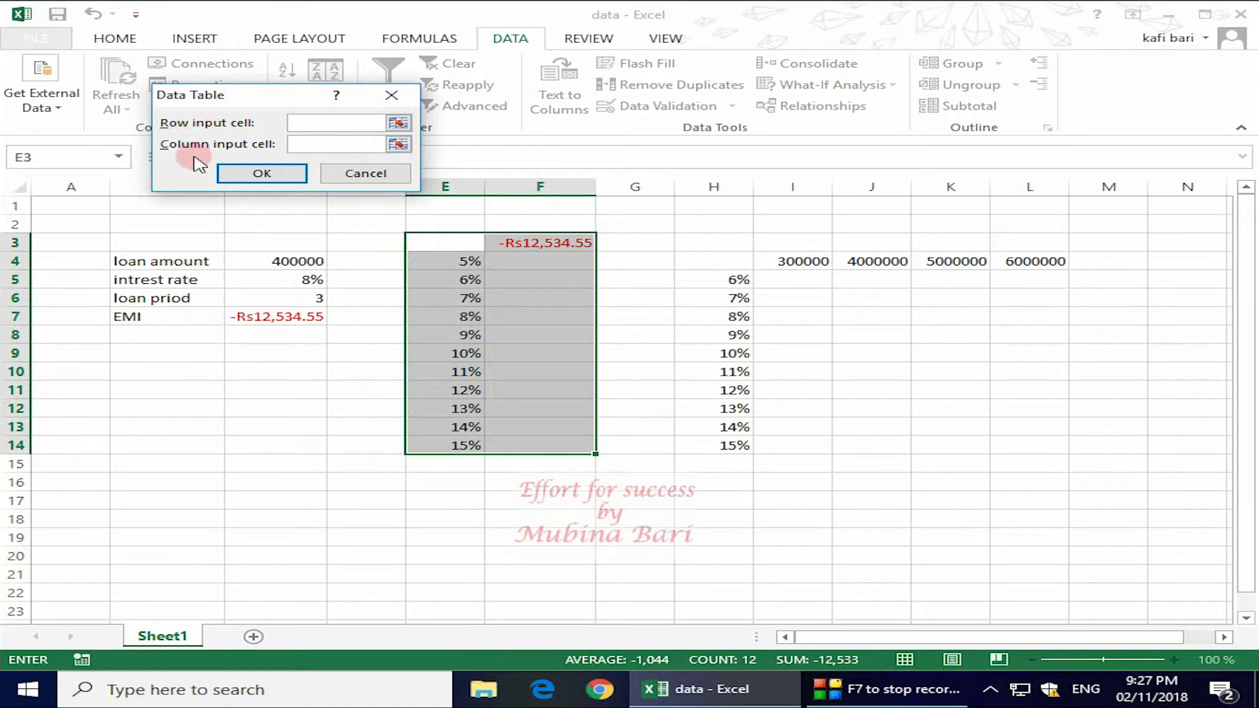
left_click(297, 129)
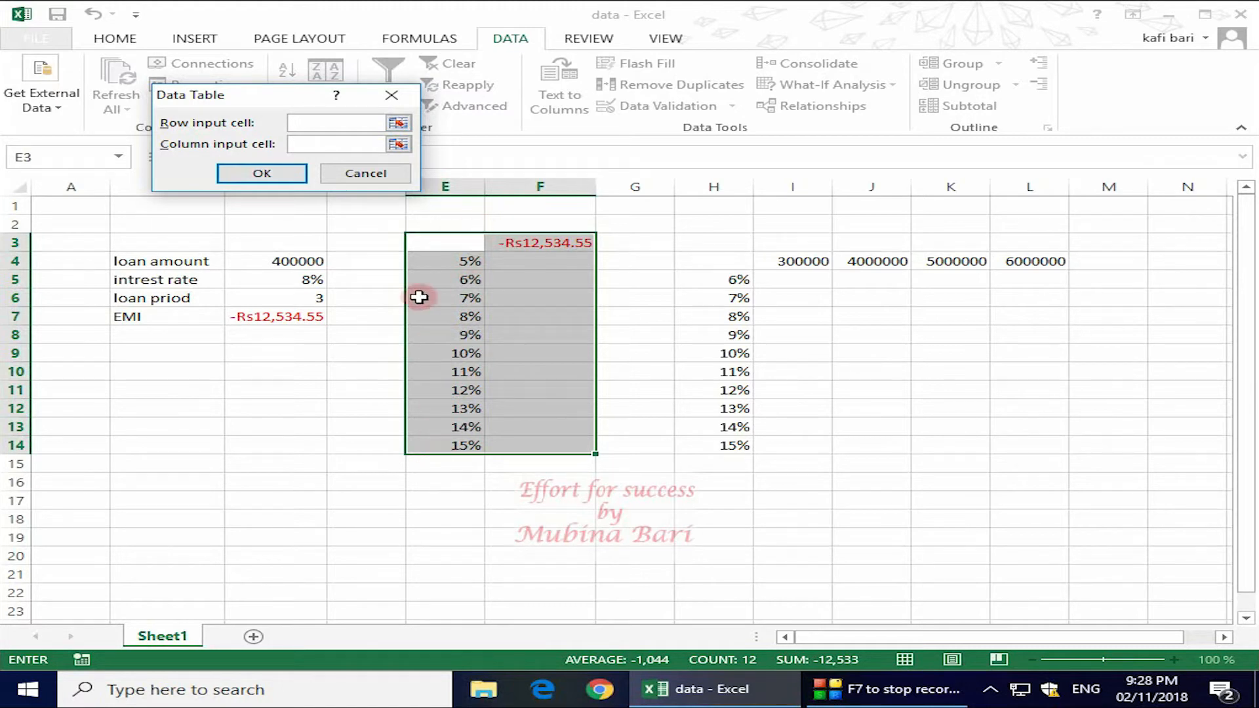
left_click(301, 143)
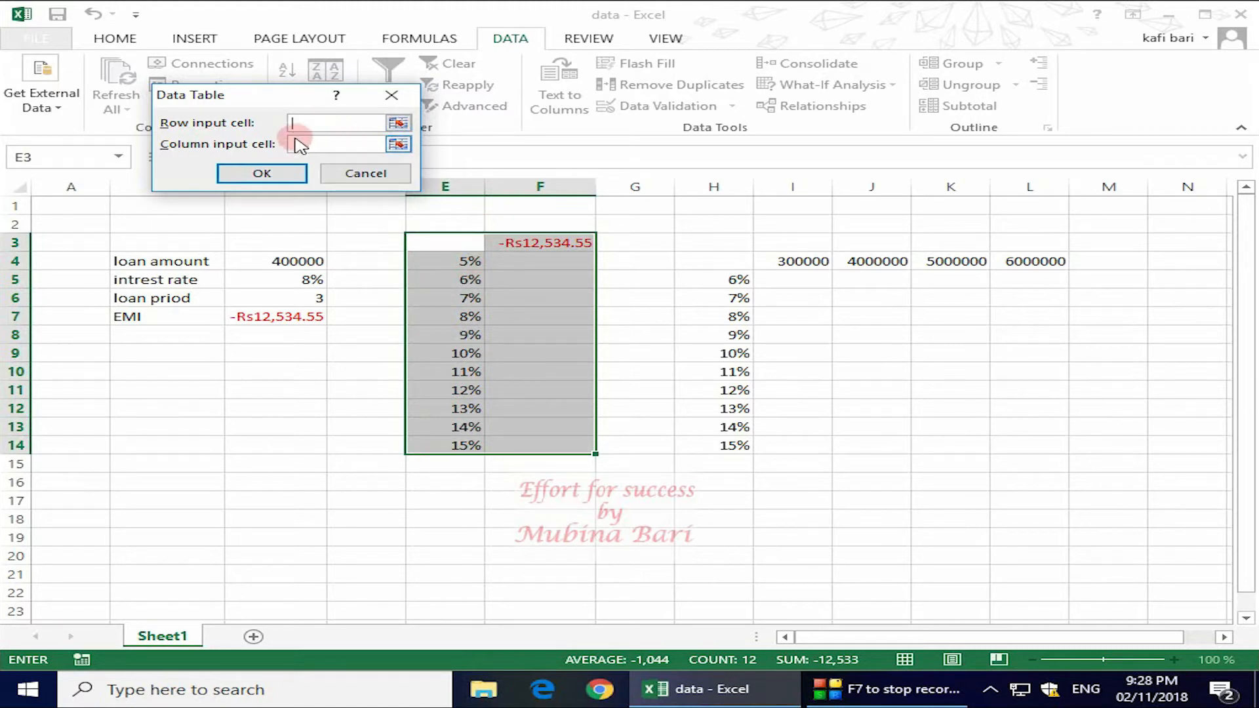
left_click(302, 143)
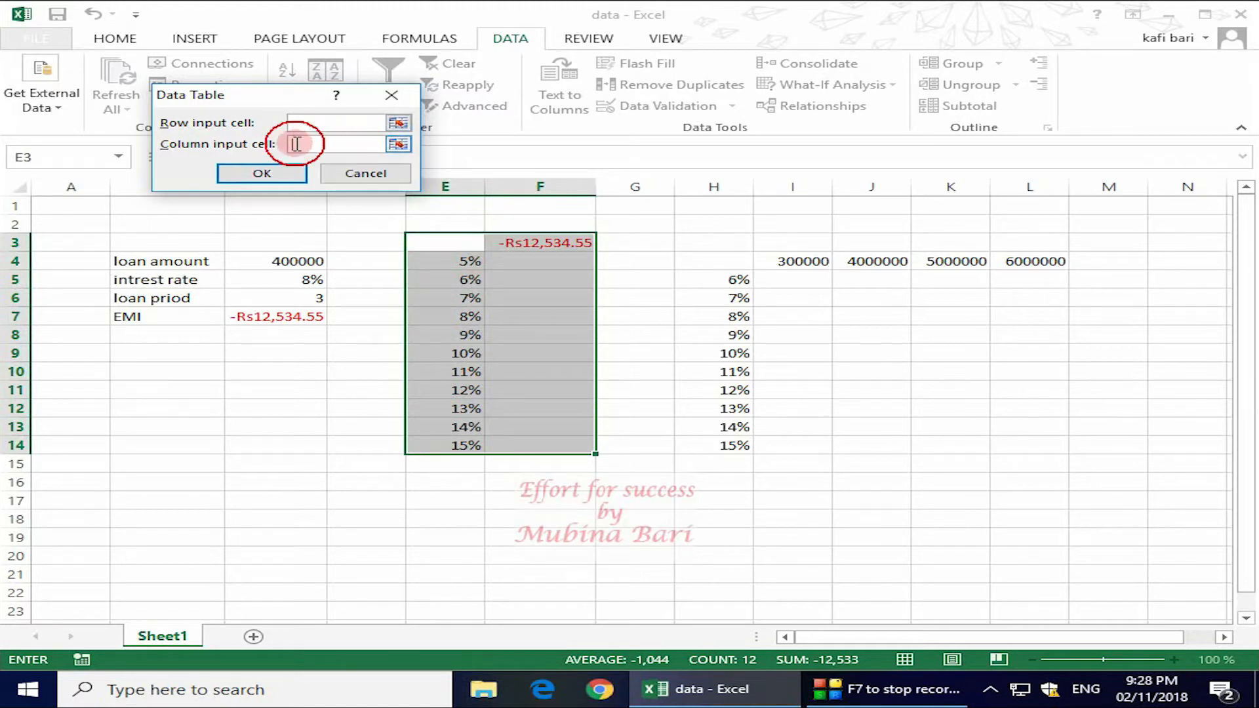
left_click(306, 280)
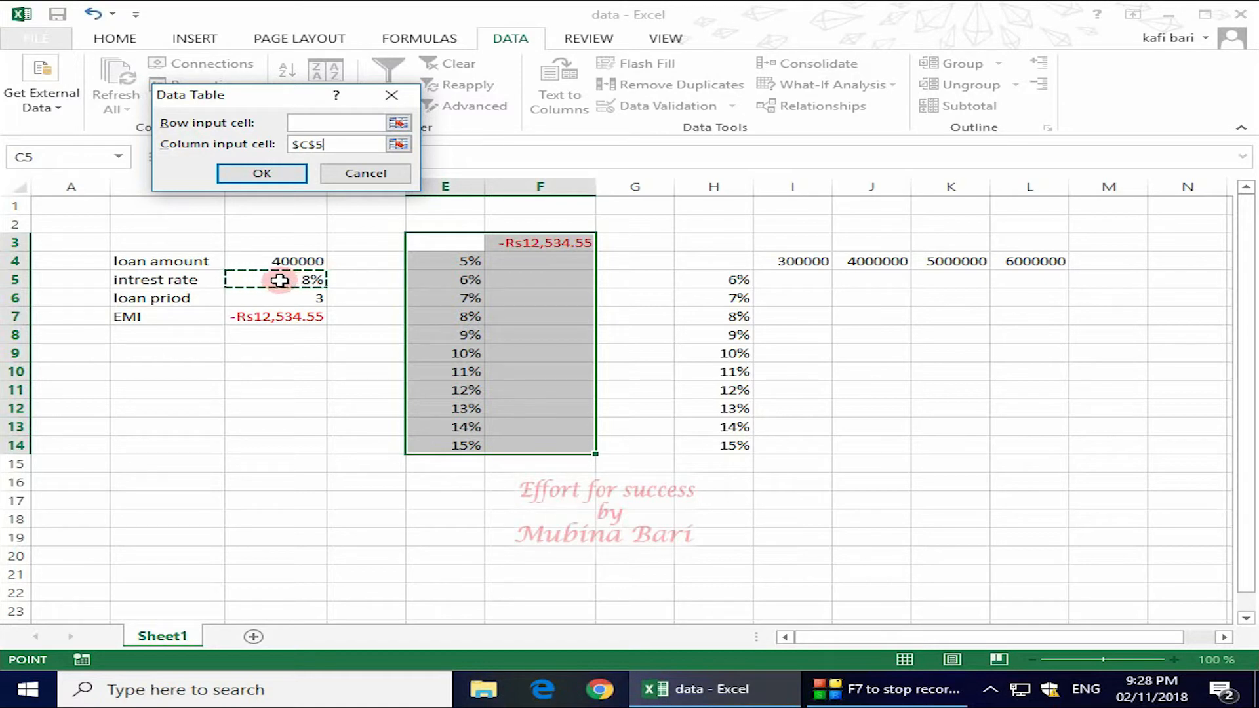
left_click(284, 177)
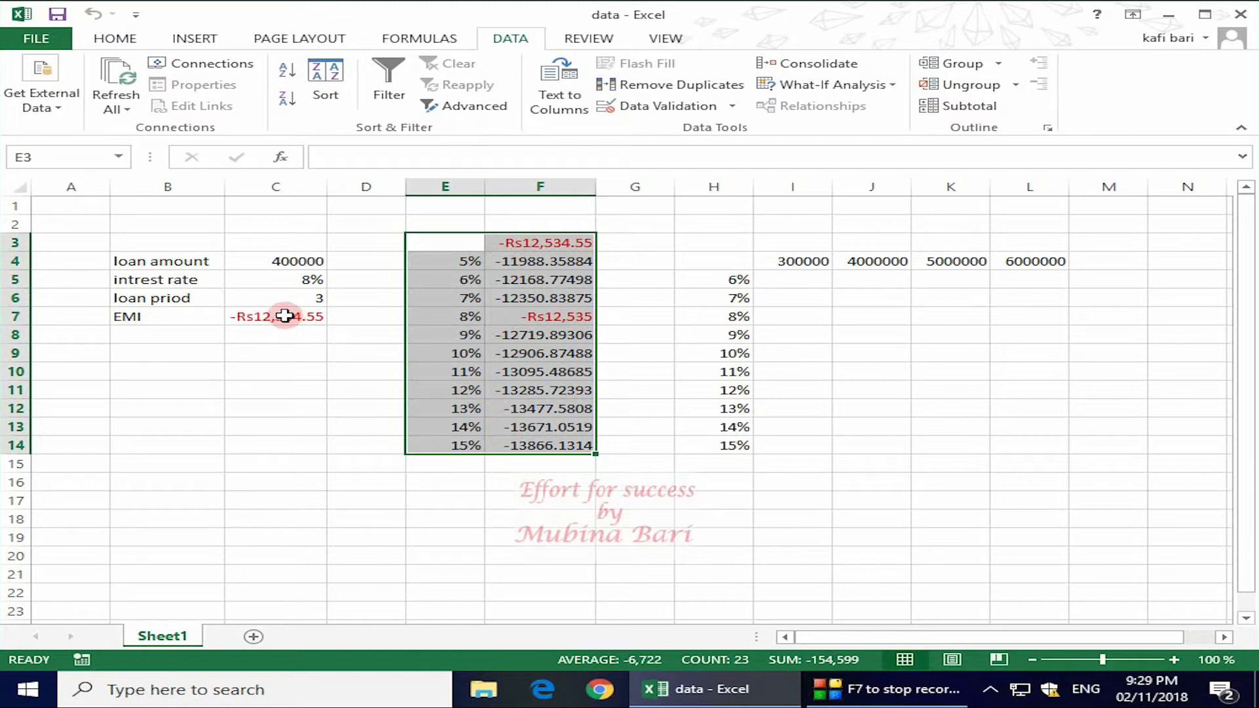
Add a minus sign before PMT in the EMI formula in C7, making it =-PMT(C5/12,C6*12,C4)
left_click(284, 316)
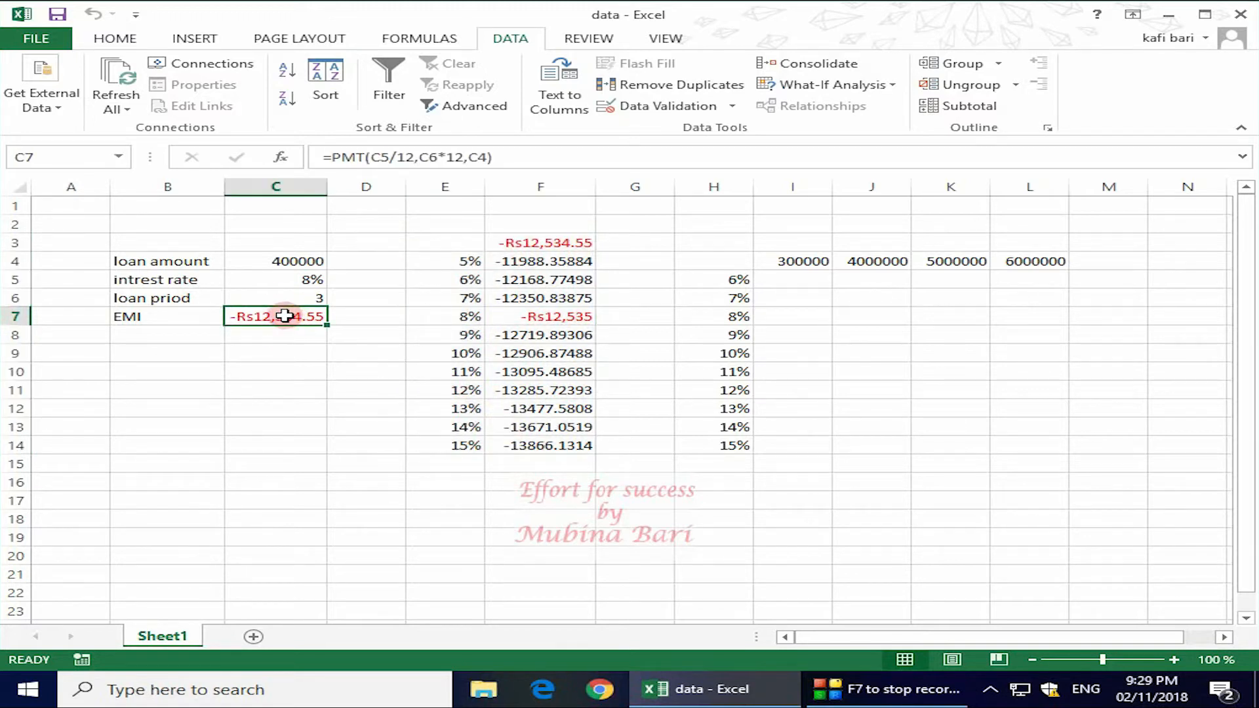
double_click(284, 316)
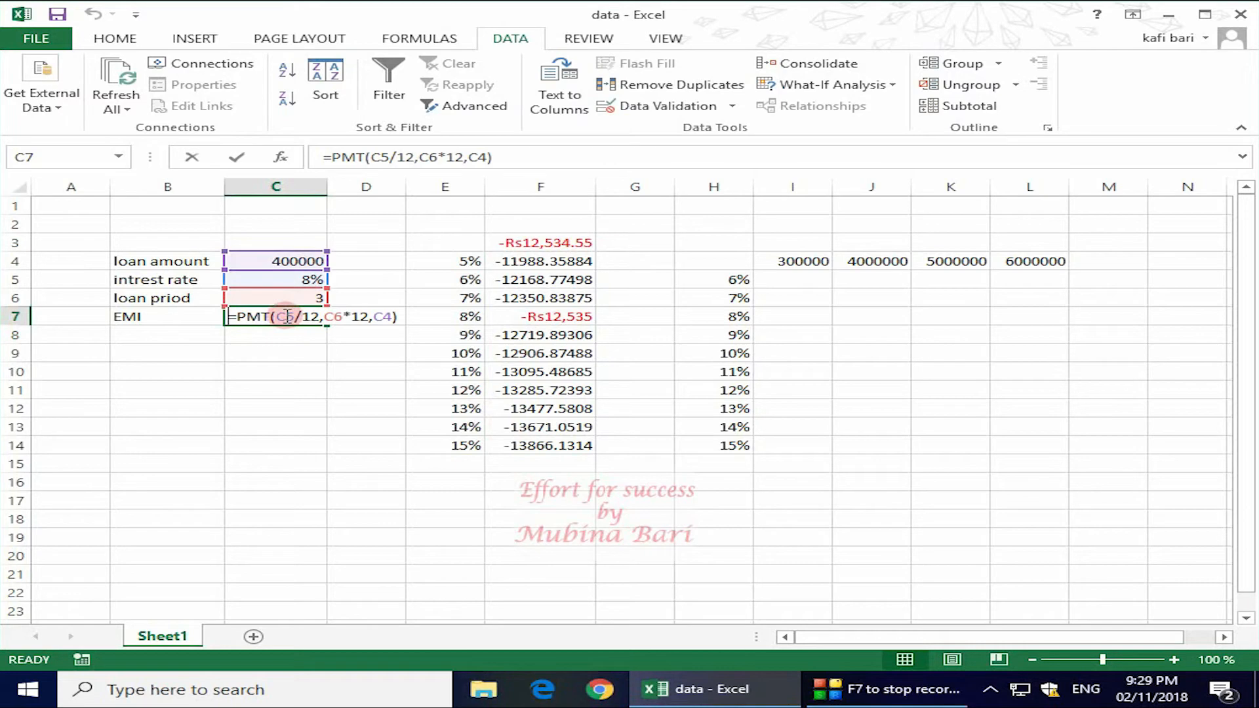
left_click(234, 316)
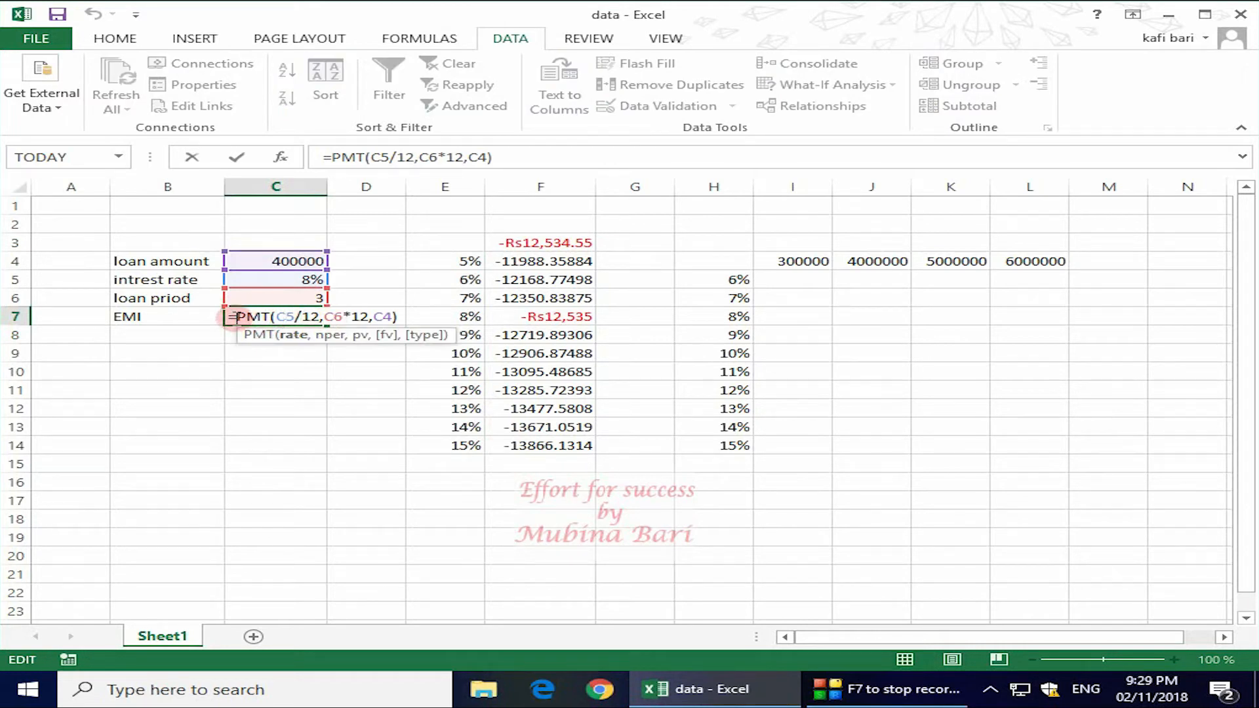
left_click(310, 318)
type("-")
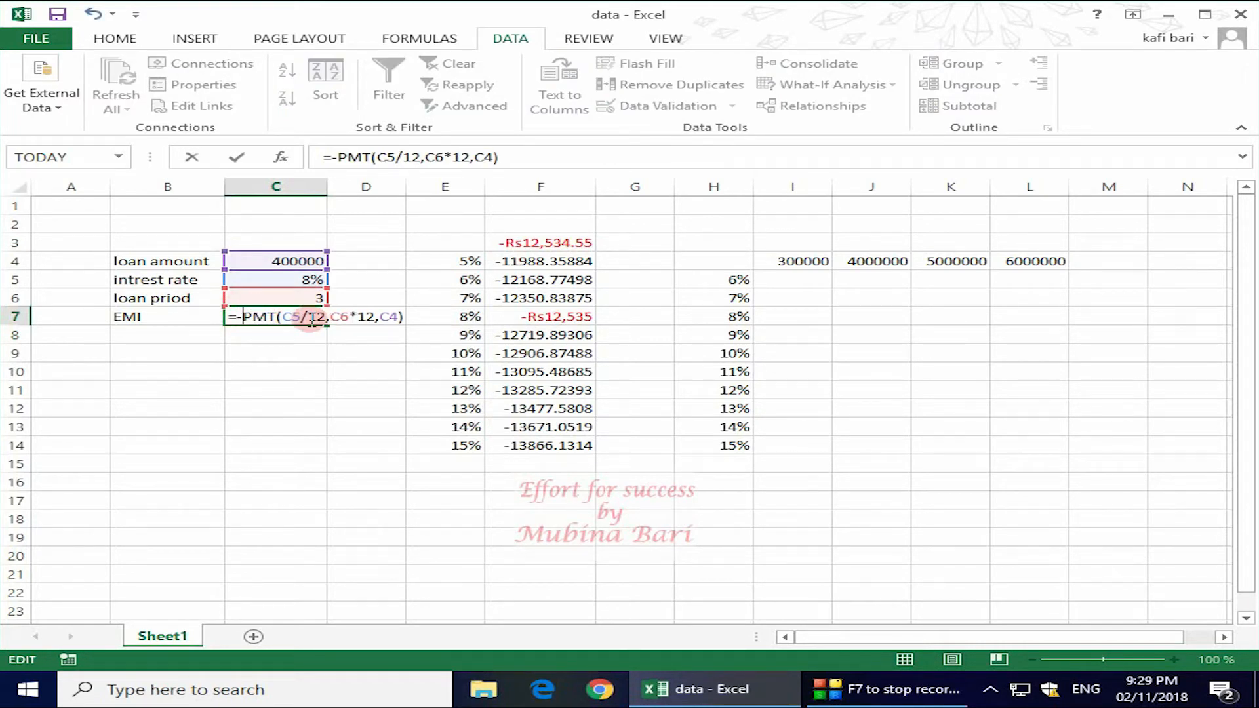
key("Return")
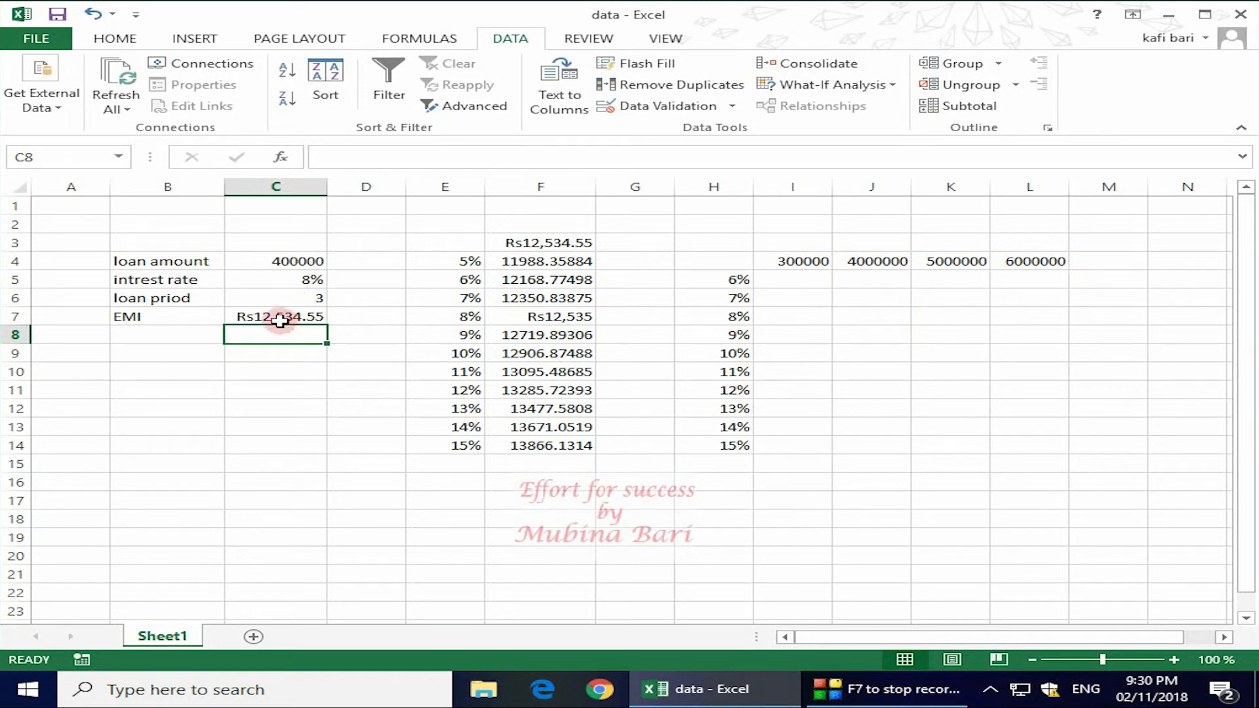
Link H4, the corner cell of the interest rate and loan amount grid, to the EMI result with =C7
left_click(725, 261)
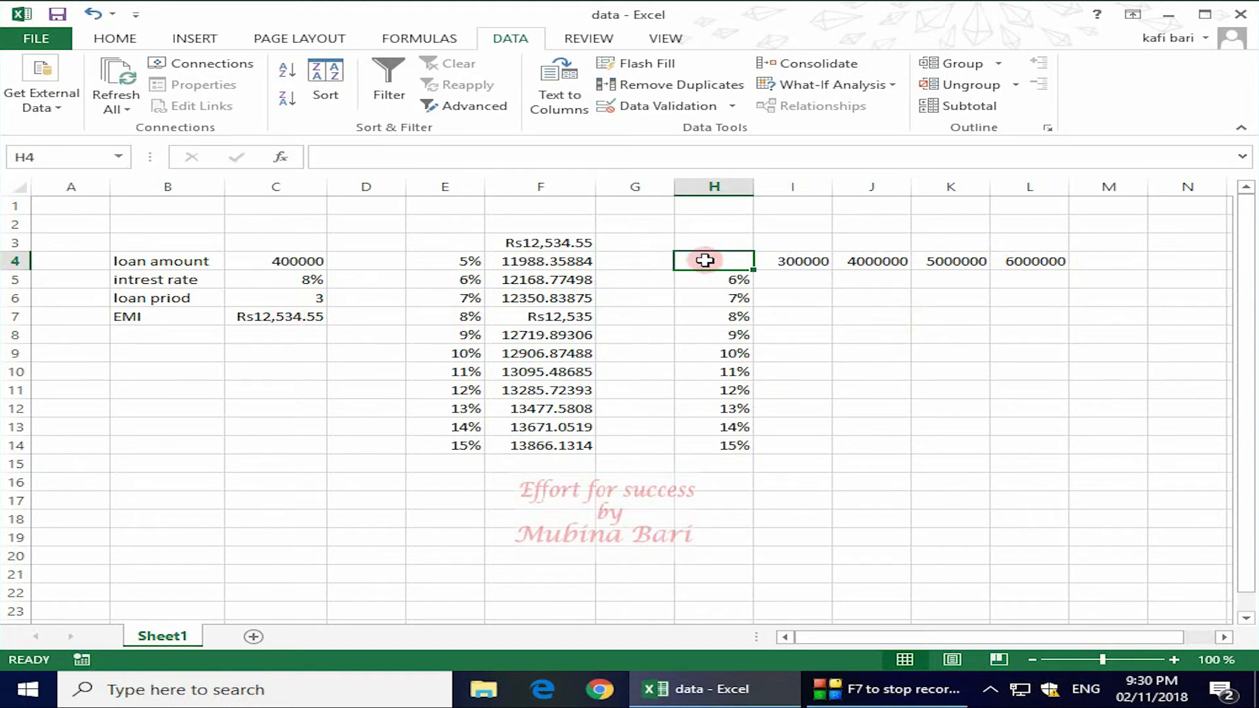
type("=")
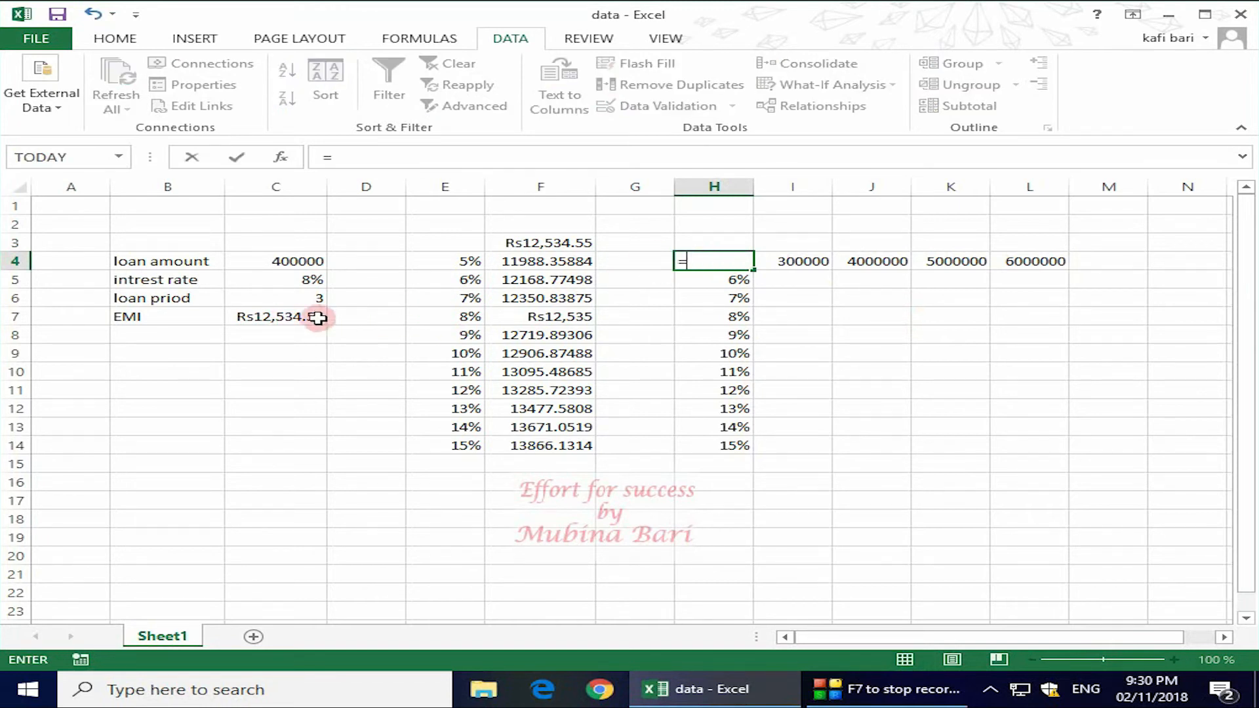
left_click(294, 316)
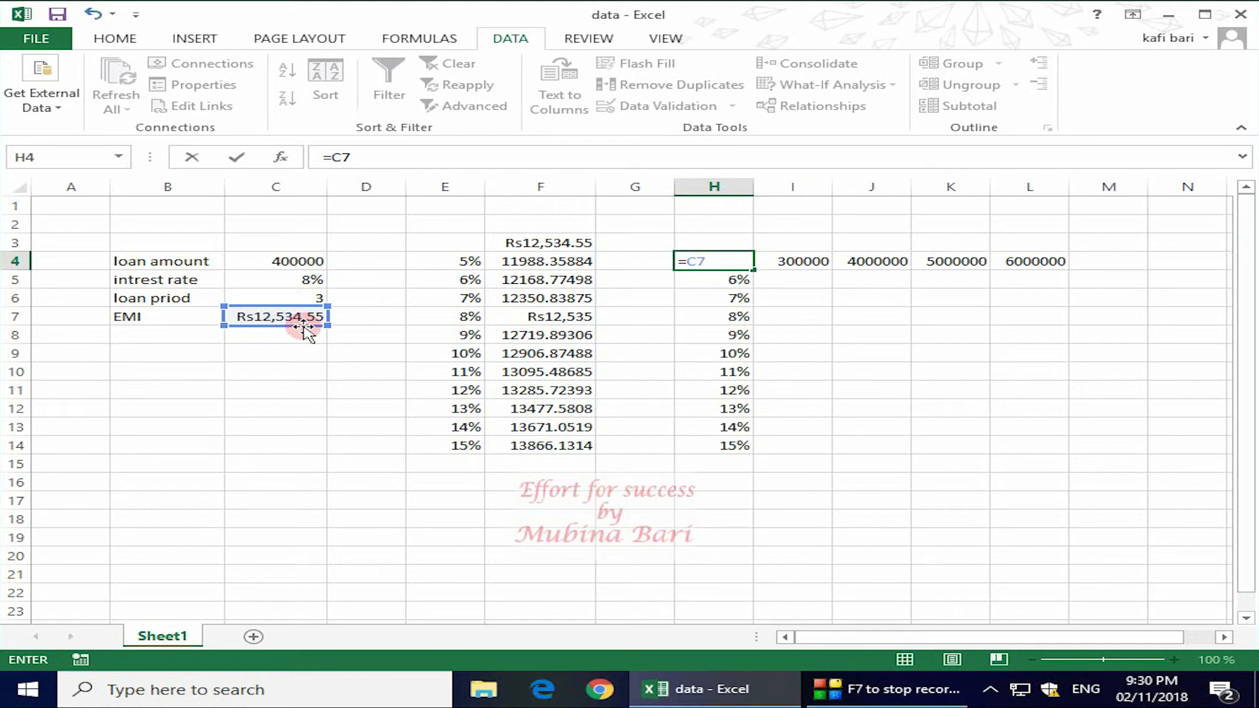
left_click(807, 314)
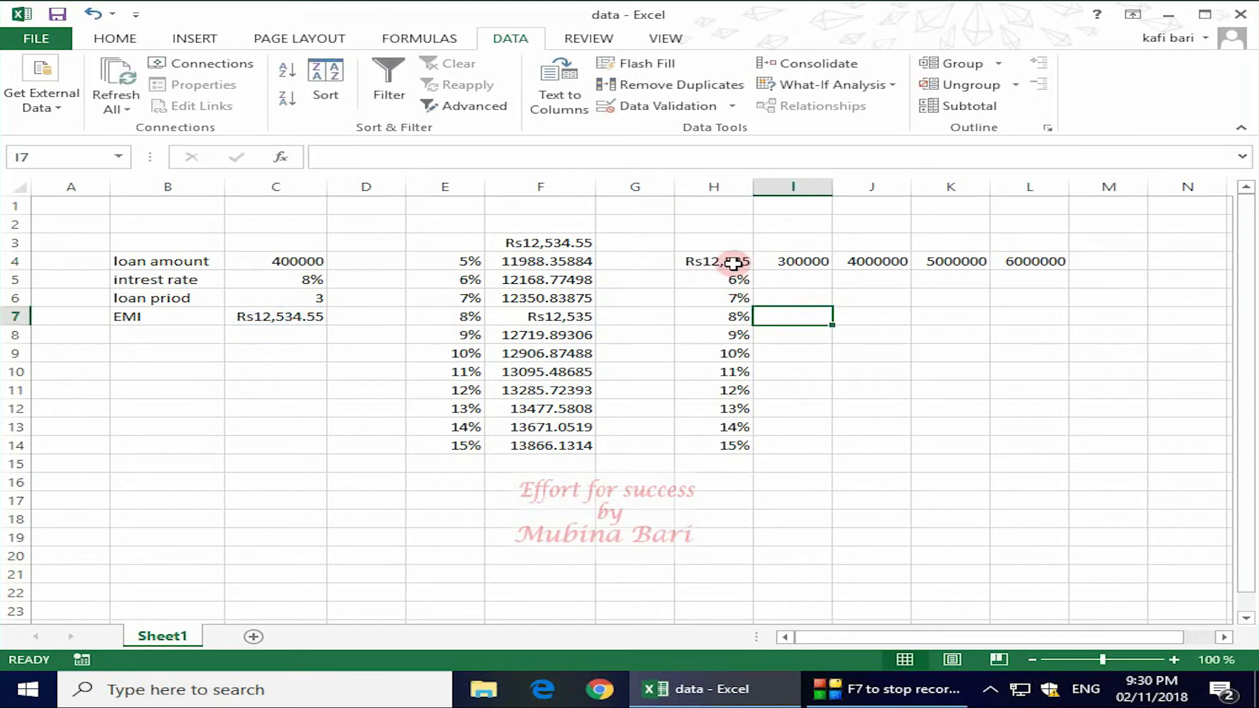
Create a two-variable What-If data table on H4:L14, with loan amount C4 as row input cell and interest rate C5 as column input cell
left_click_drag(707, 261, 1034, 439)
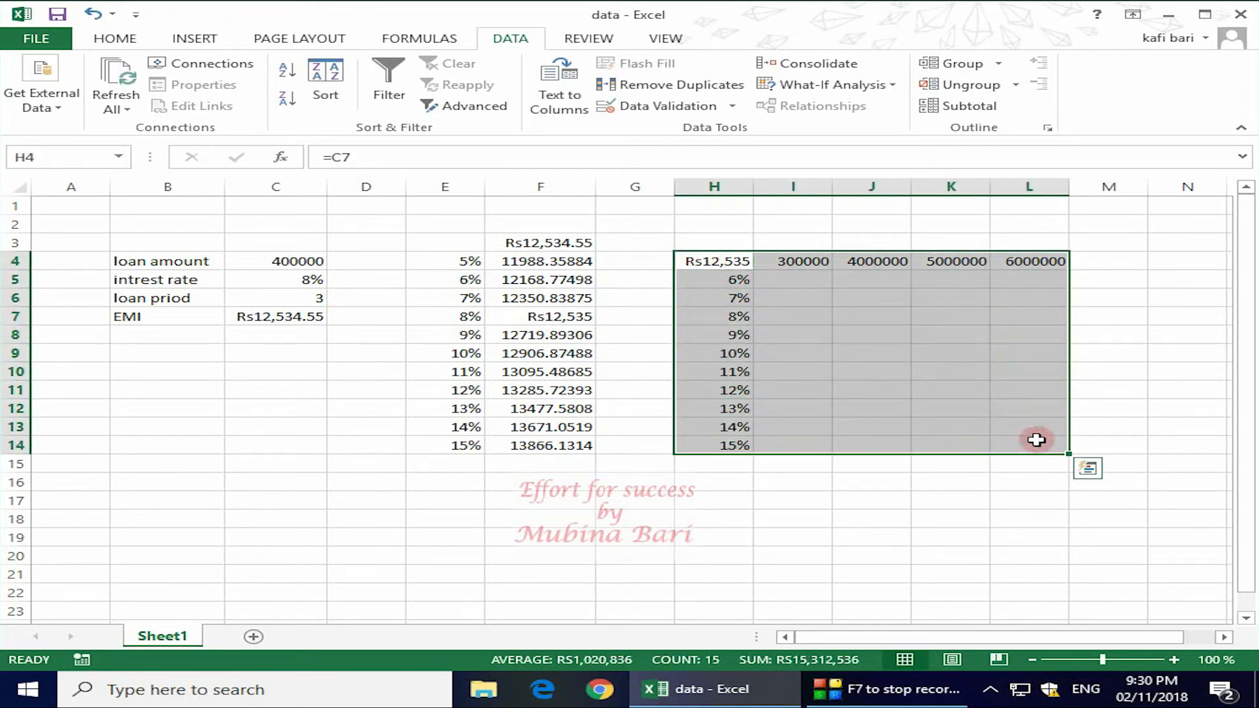
left_click(847, 87)
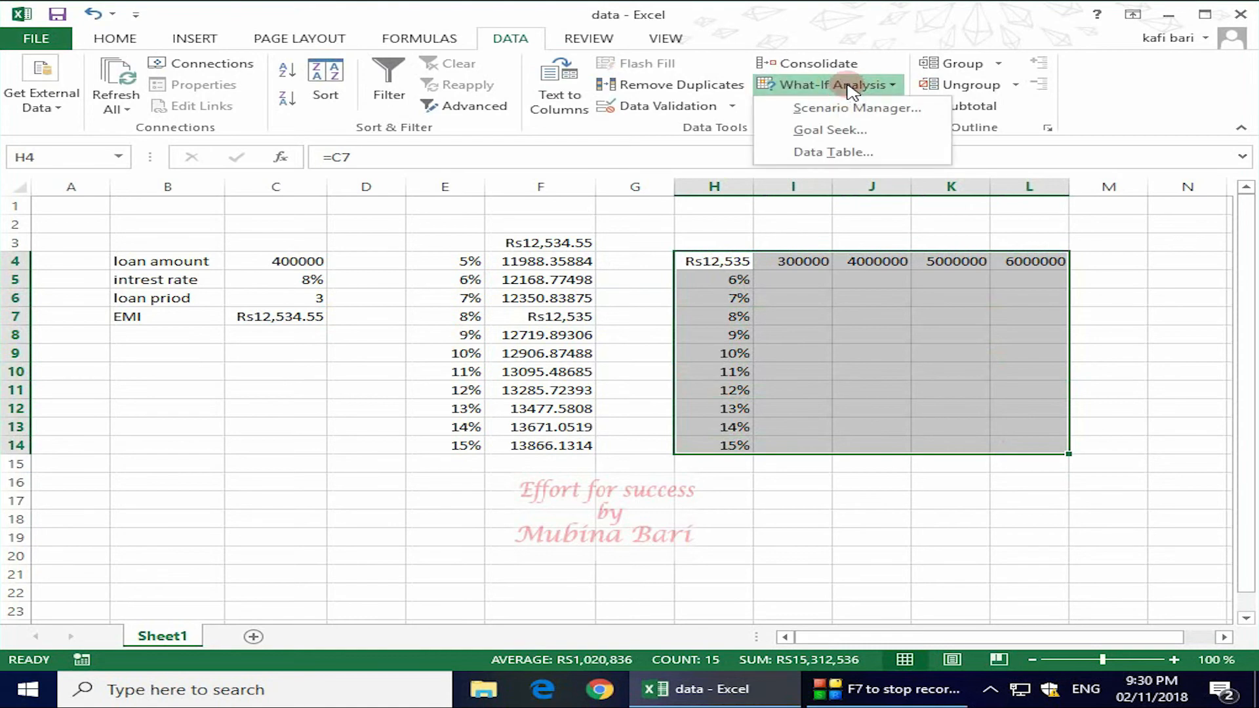
left_click(846, 156)
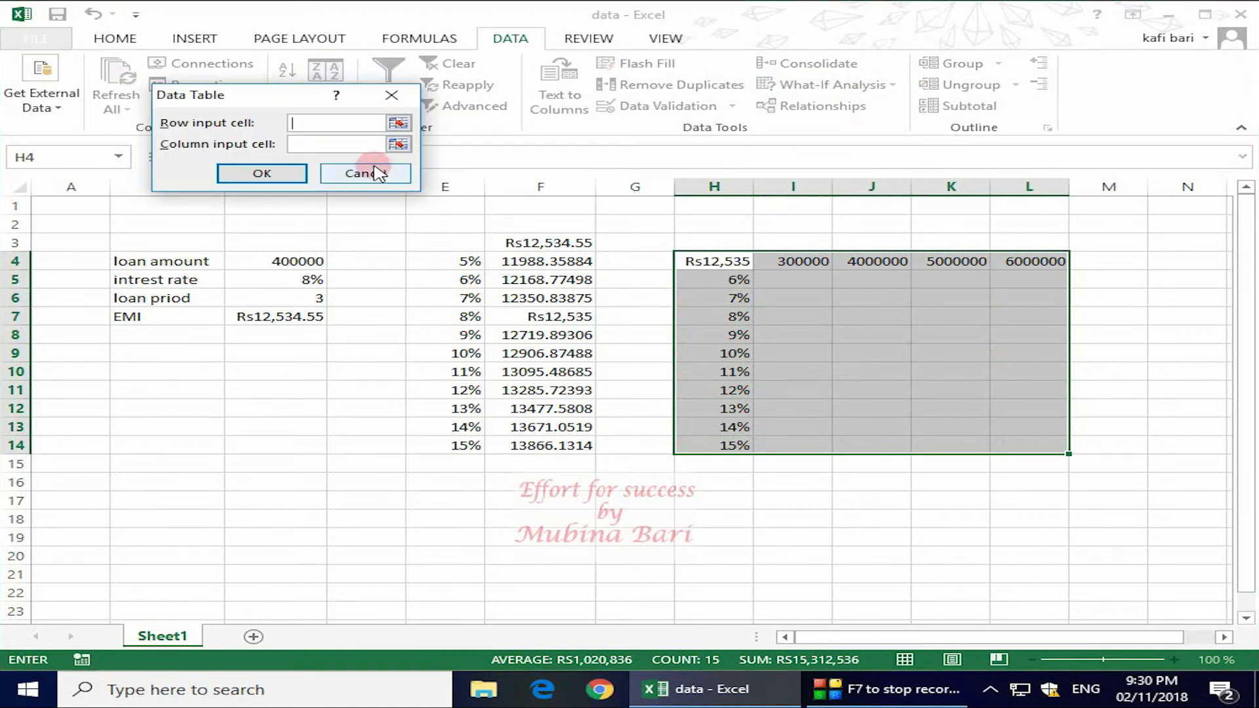
left_click(304, 147)
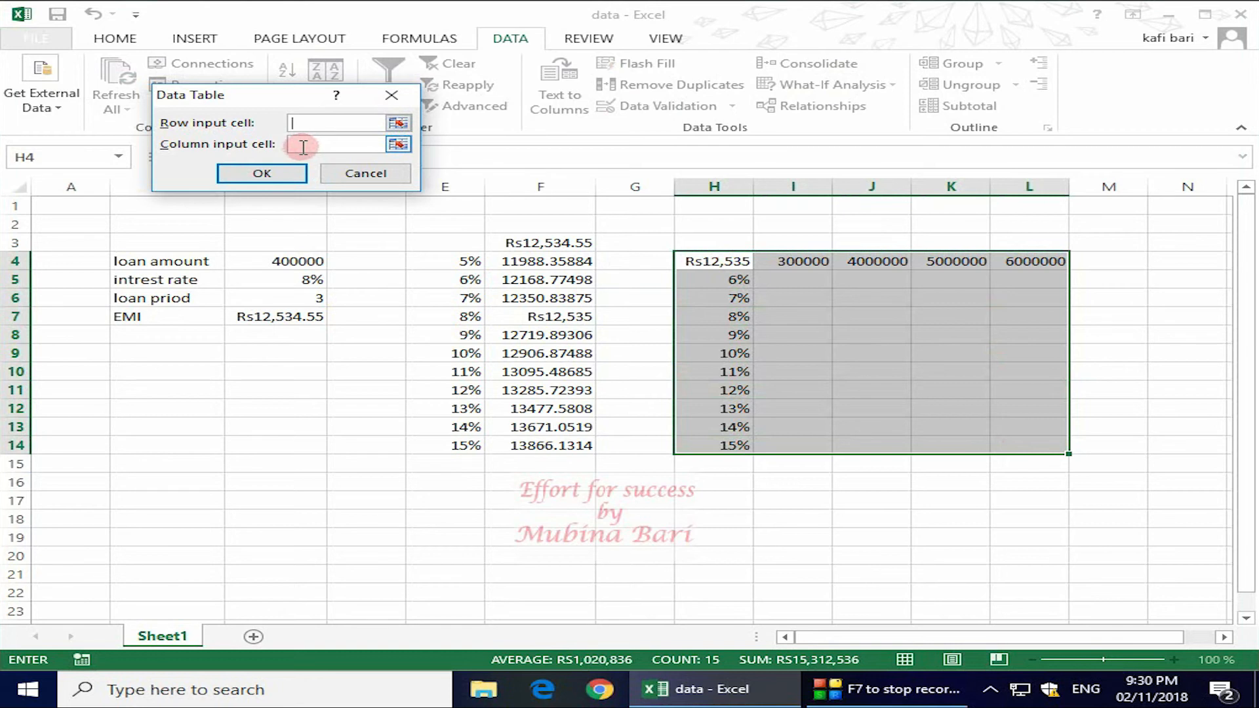
left_click(301, 122)
left_click(304, 143)
left_click(304, 124)
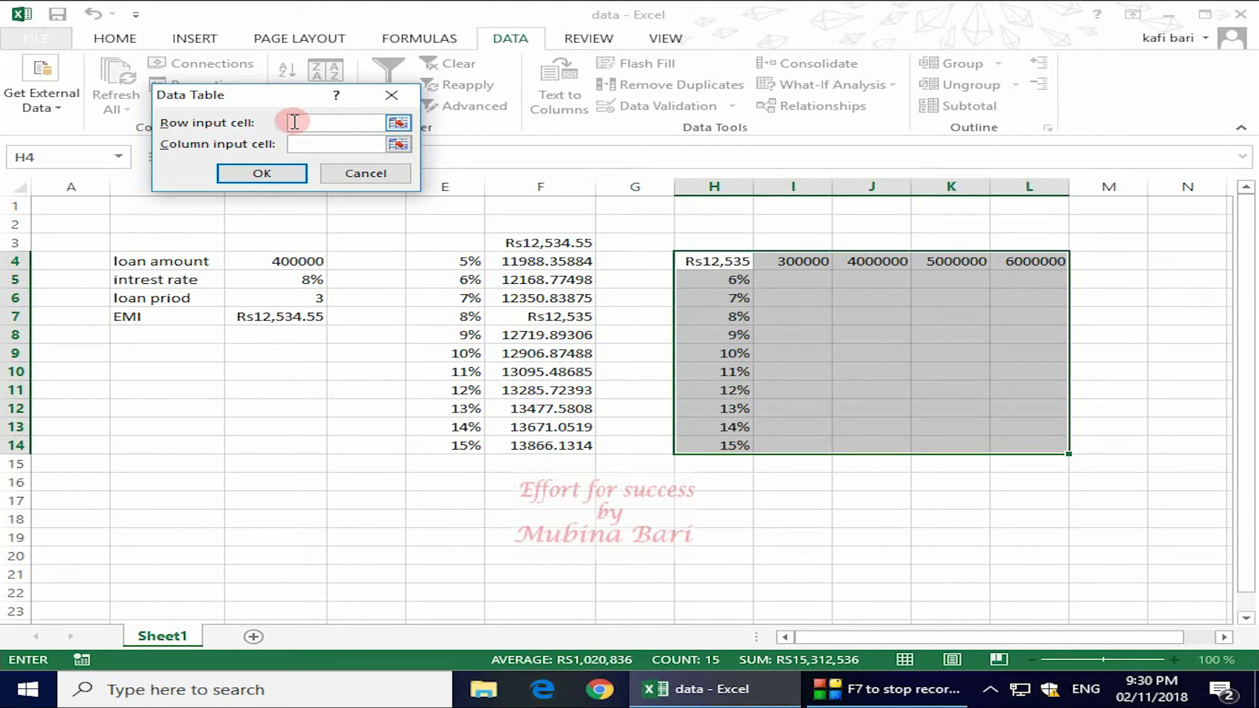
left_click(289, 262)
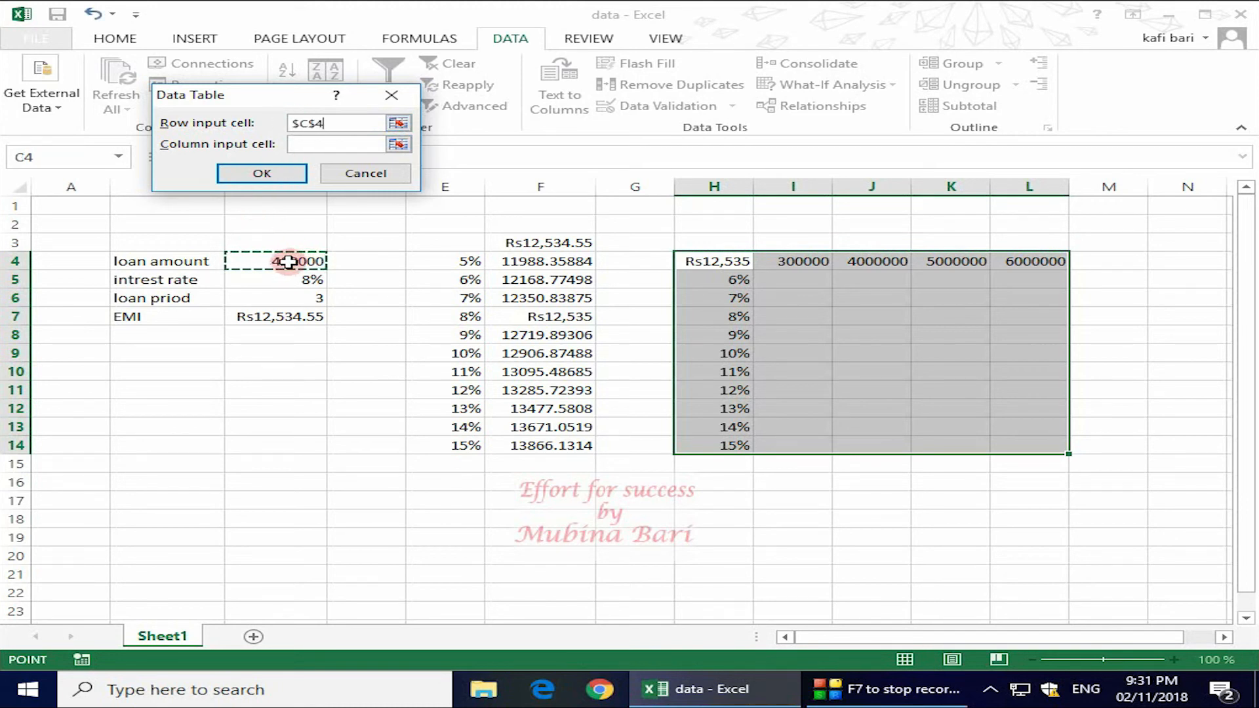
left_click(296, 143)
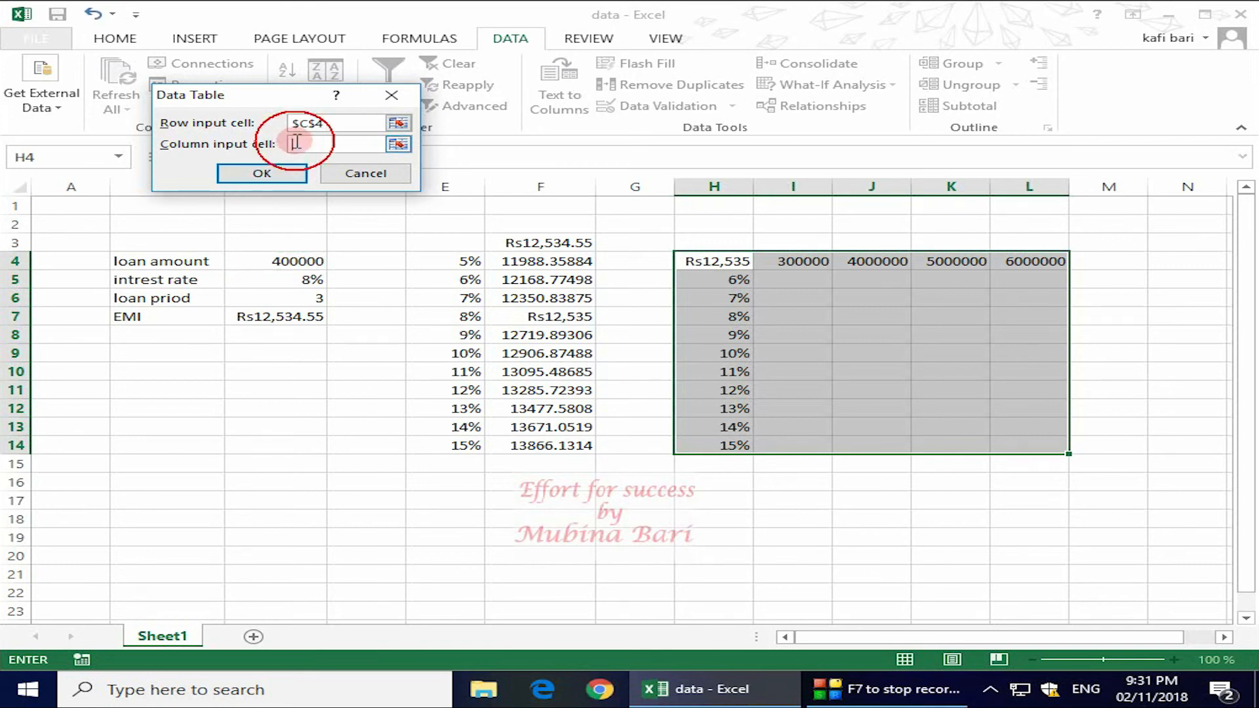
left_click(302, 282)
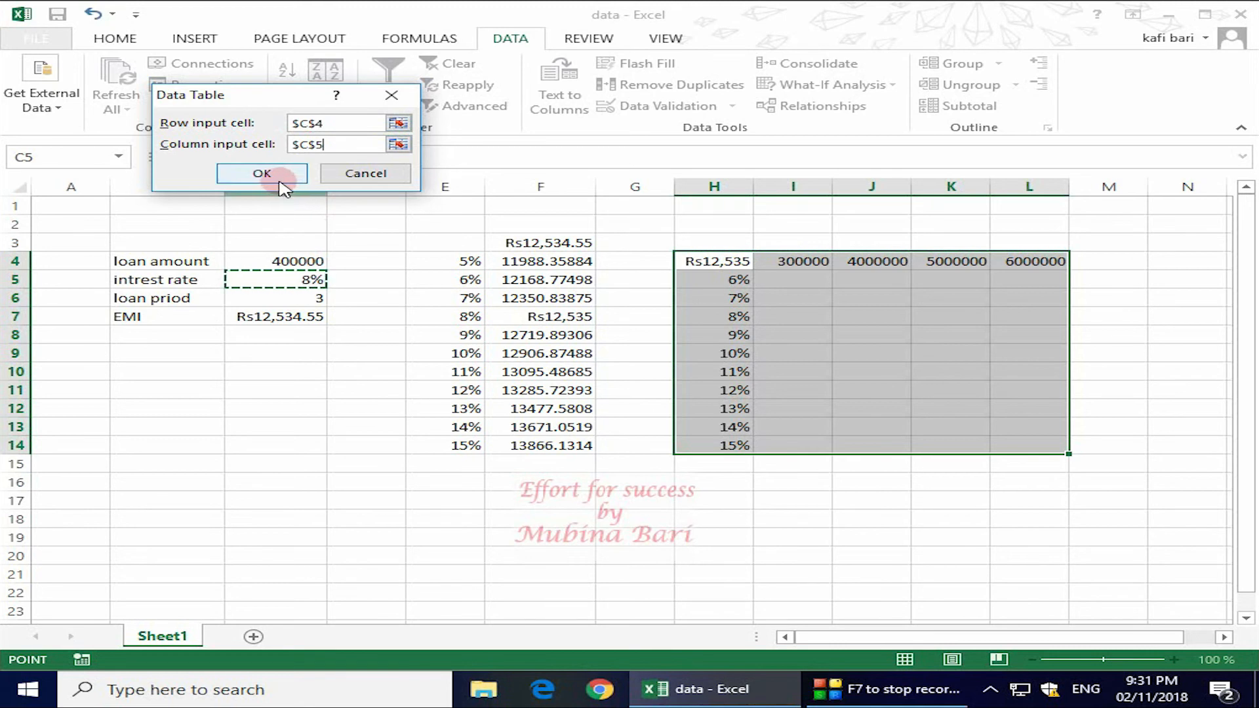
left_click(262, 173)
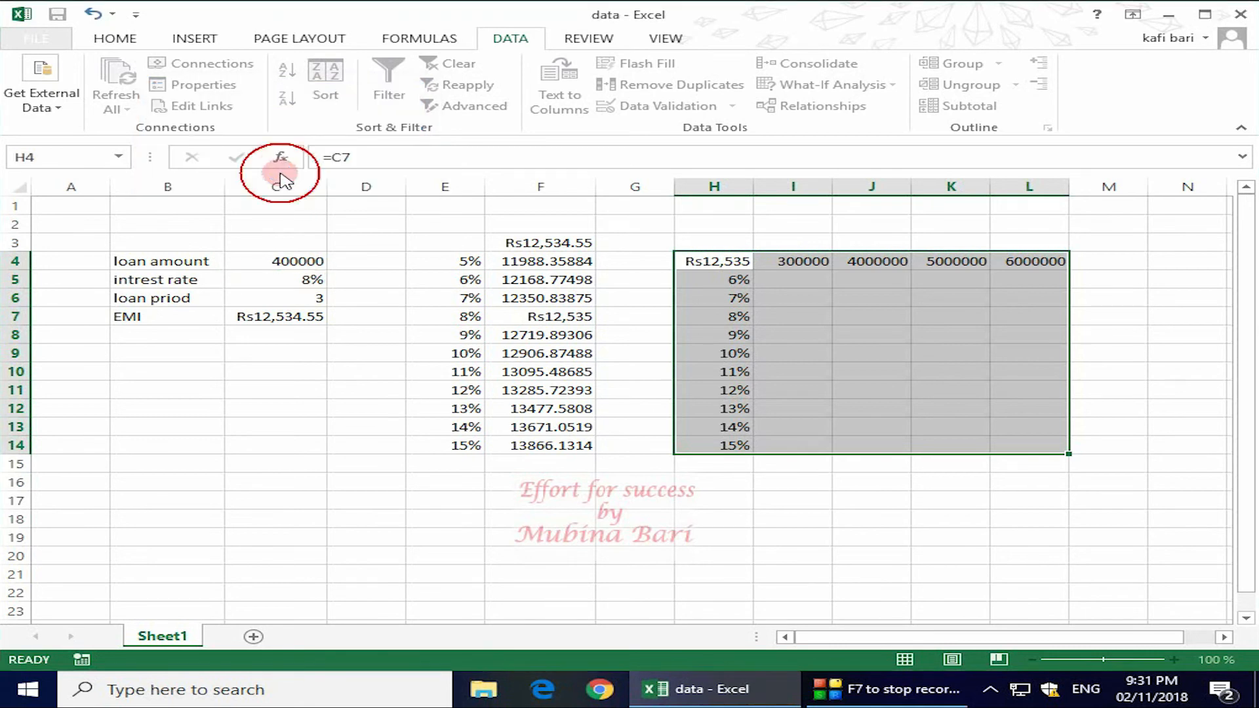
left_click(959, 518)
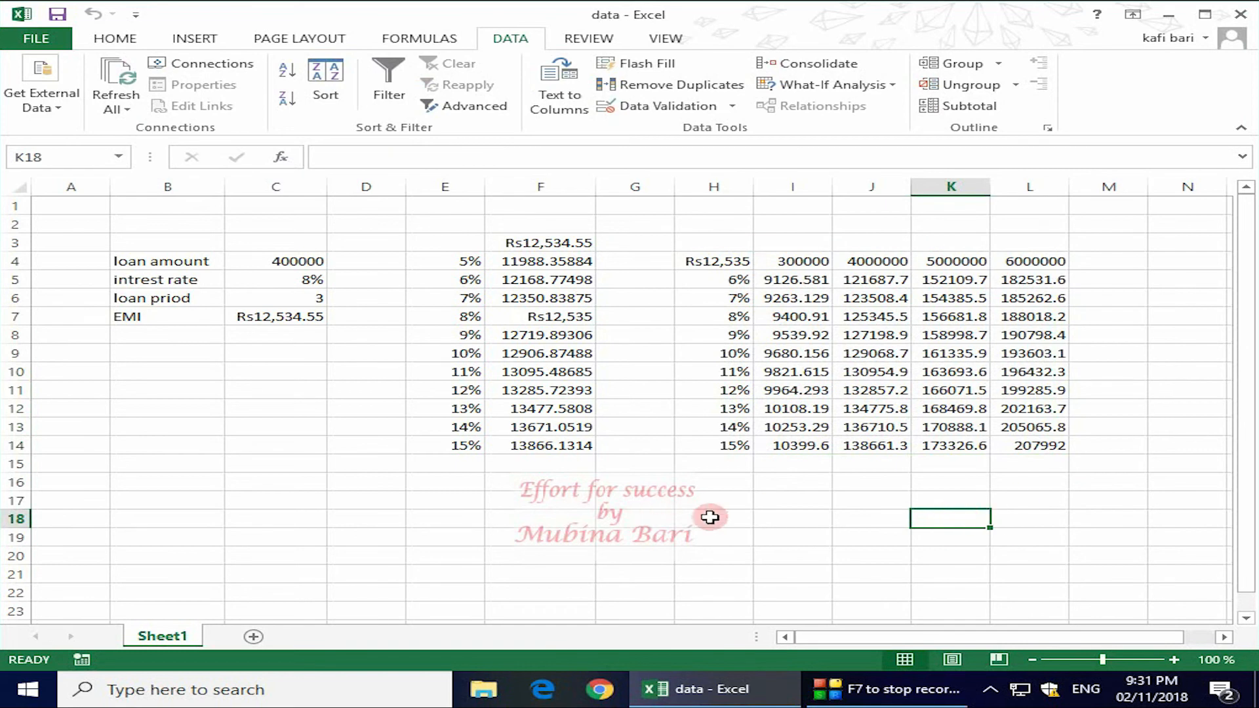